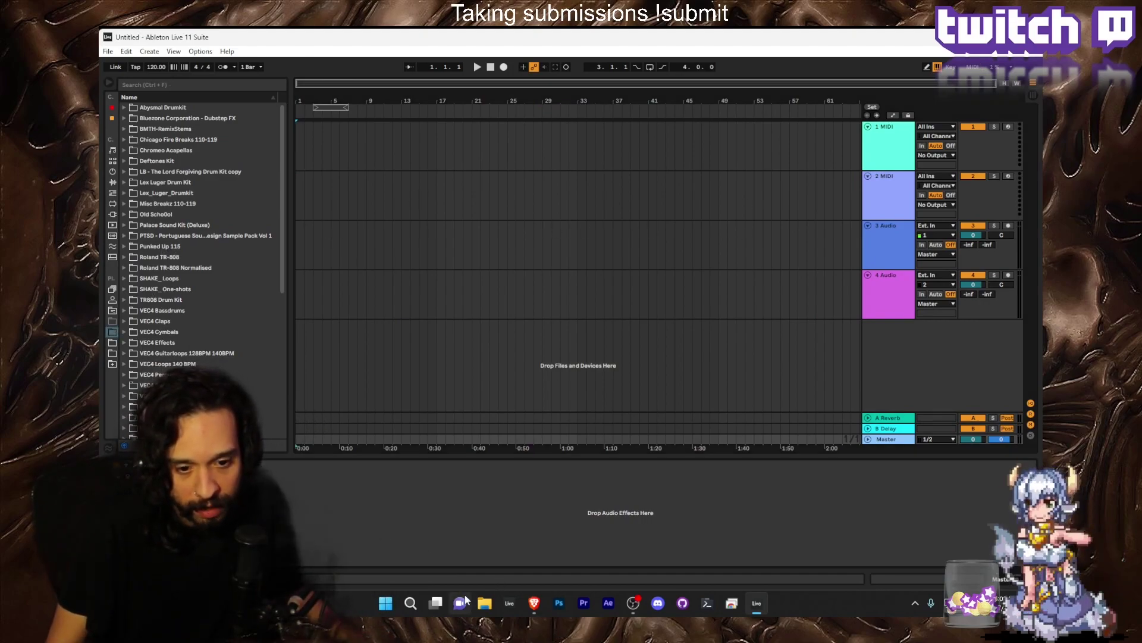
Import the LoveTik.com original sound file onto a new audio track, starting at bar 1.
left_click(535, 604)
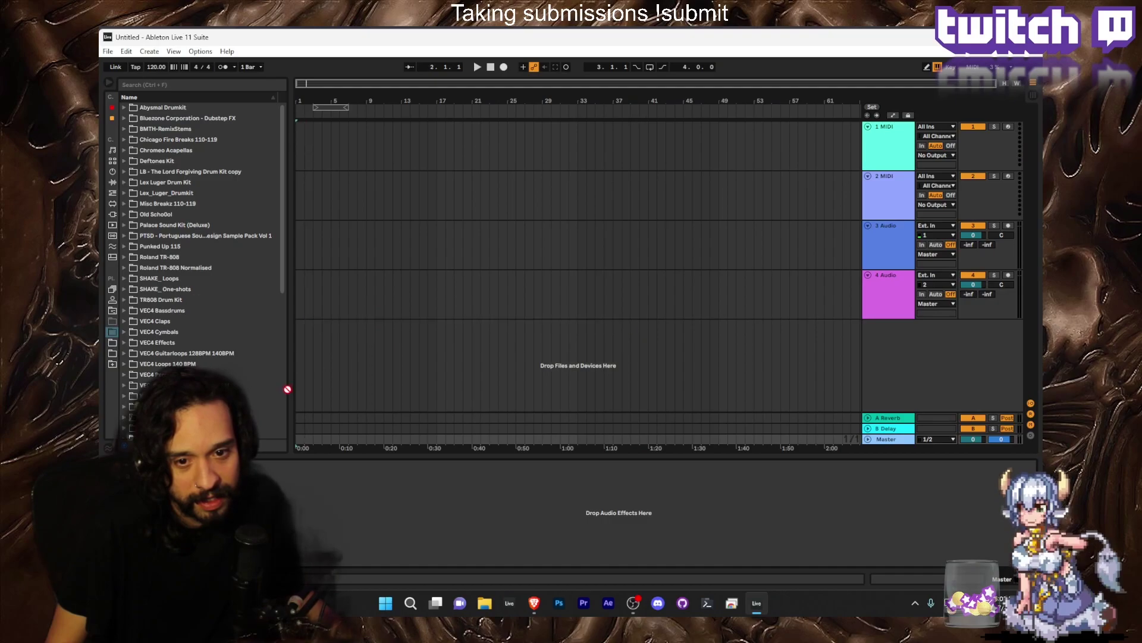
left_click_drag(287, 345, 299, 328)
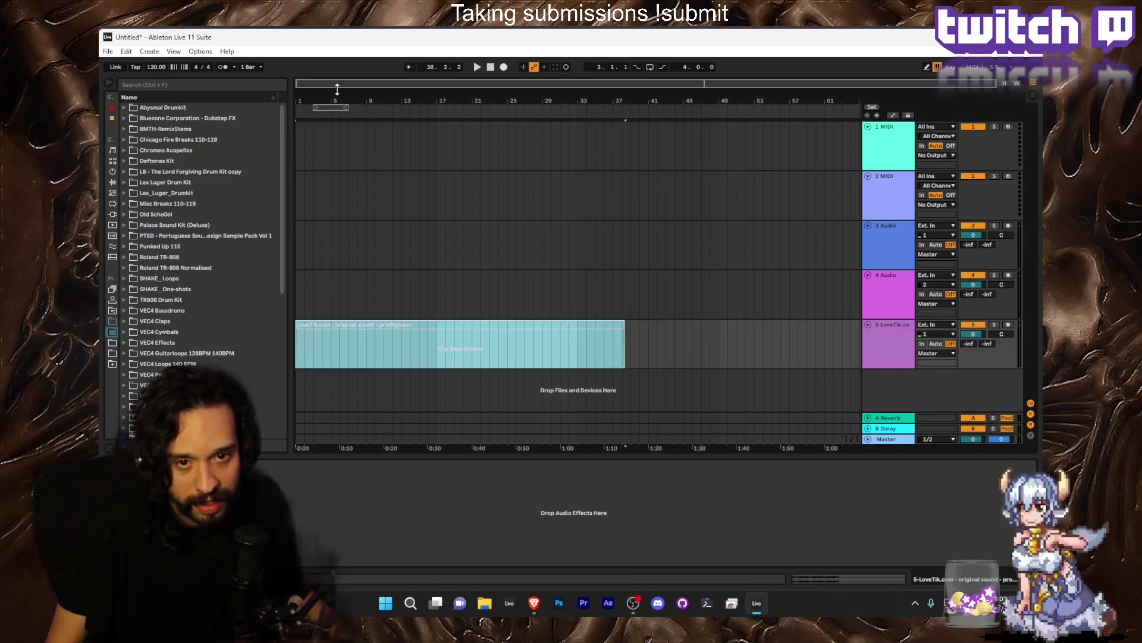
scroll(317, 344, "up", 8)
scroll(317, 344, "down", 4)
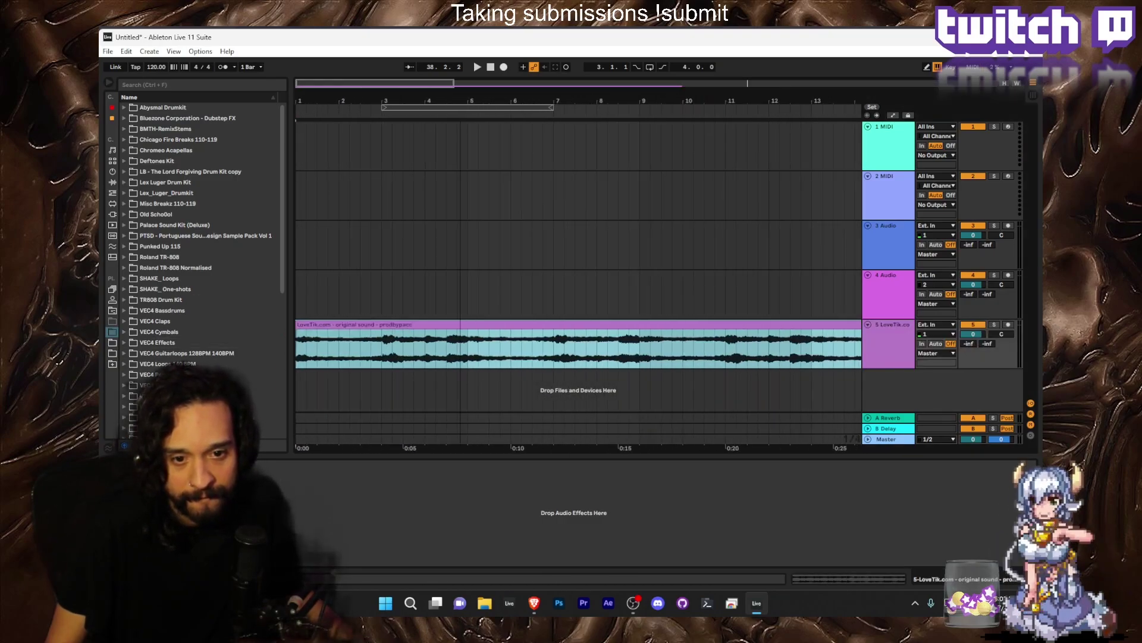
Set the project tempo to 103 BPM.
key("minus")
left_click(155, 68)
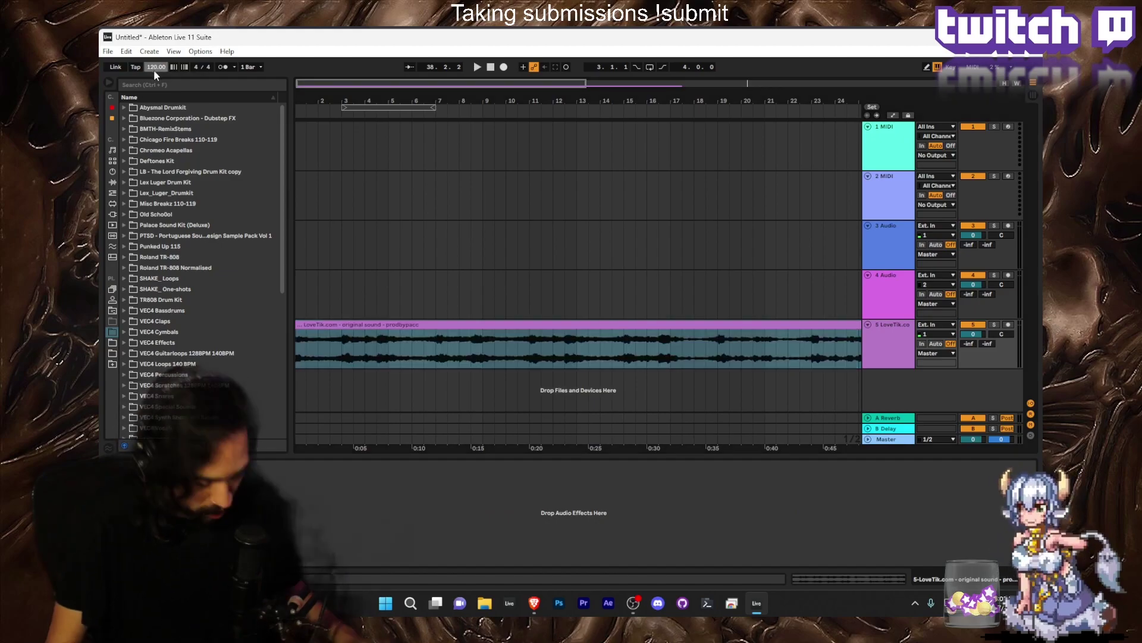
type("103")
key("Return")
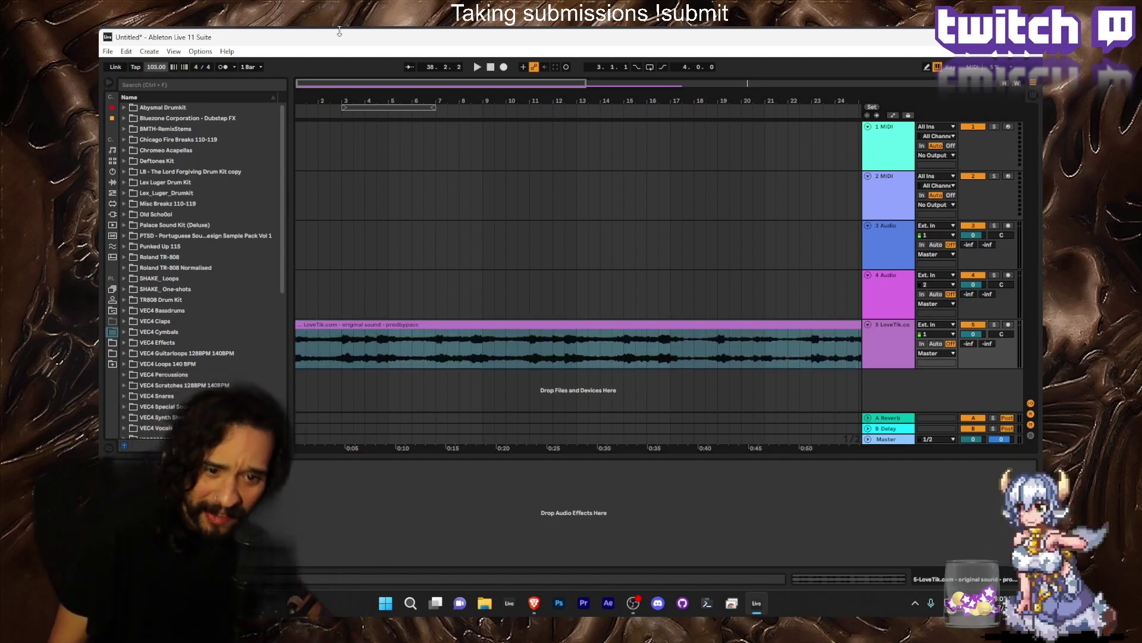
Check the sample's timing against the metronome and warp the transient near its end onto 32.3.
double_click(525, 325)
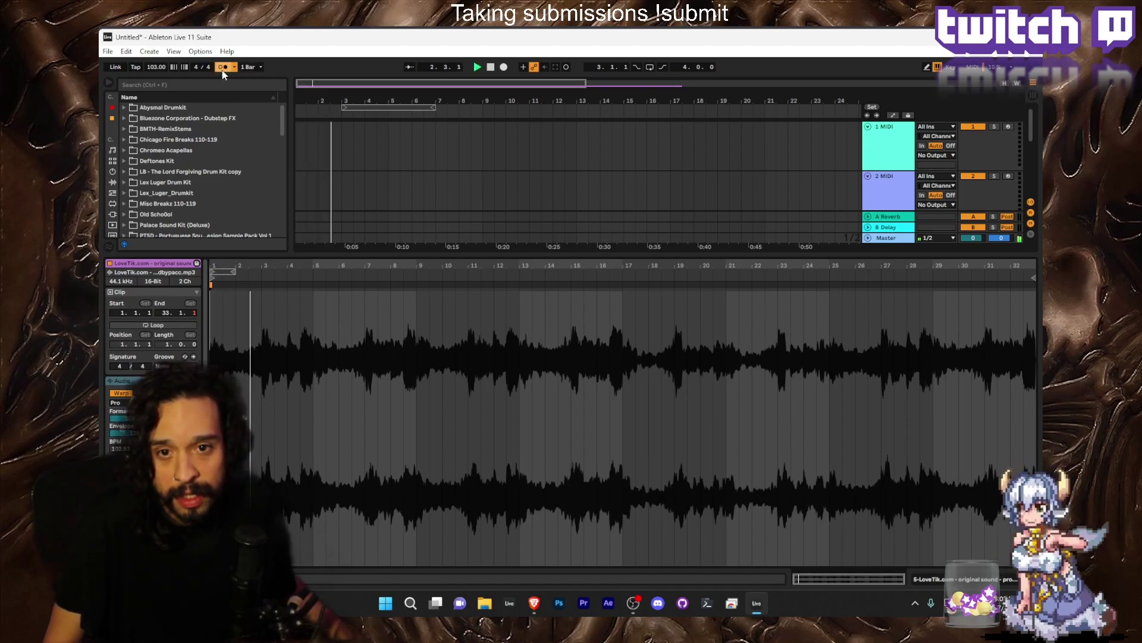
left_click(1033, 578)
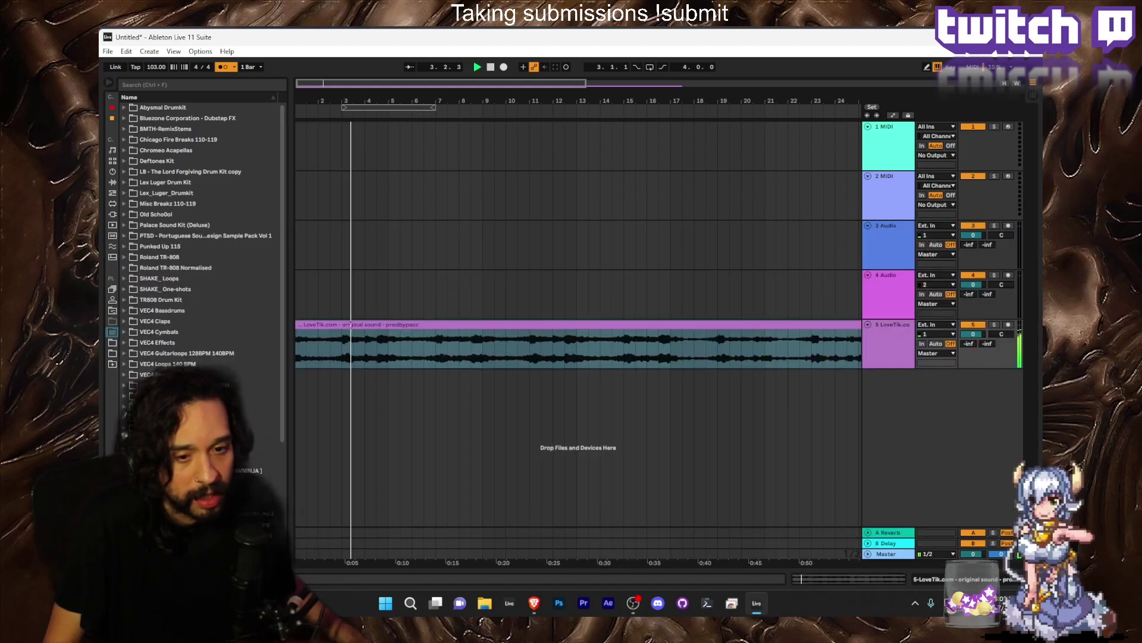
left_click_drag(337, 101, 401, 107)
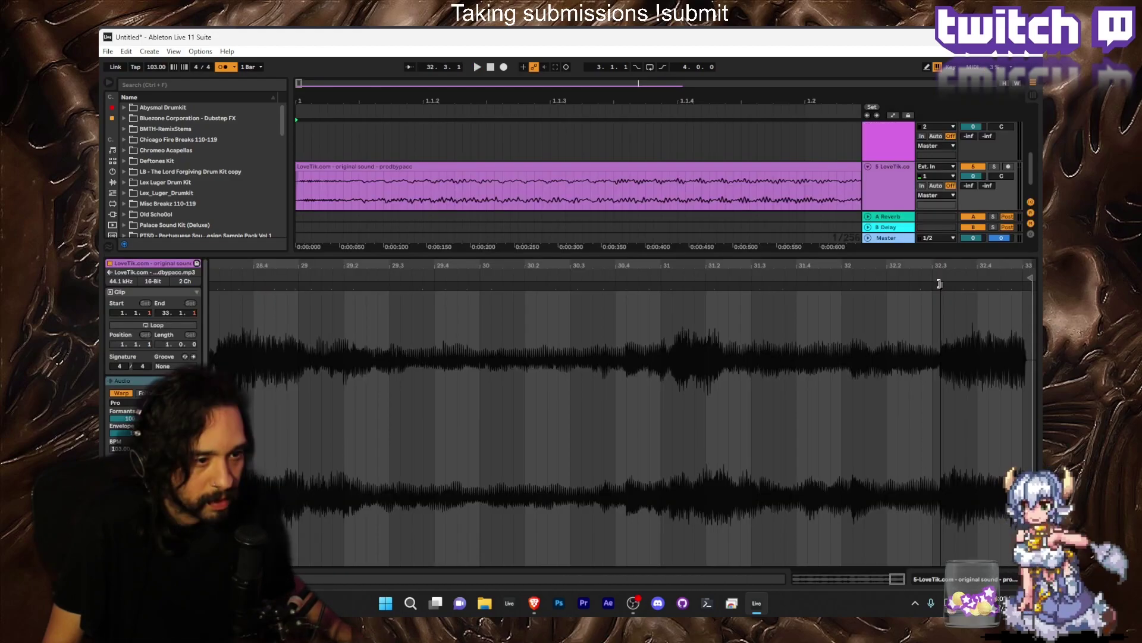
left_click_drag(939, 283, 930, 284)
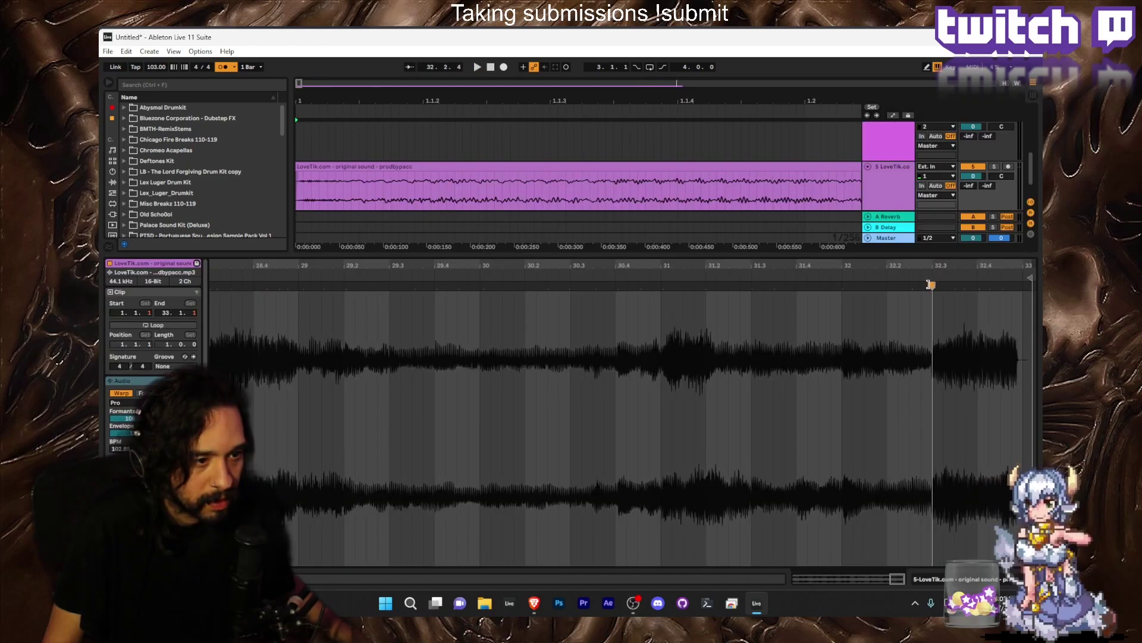
left_click_drag(500, 268, 946, 267)
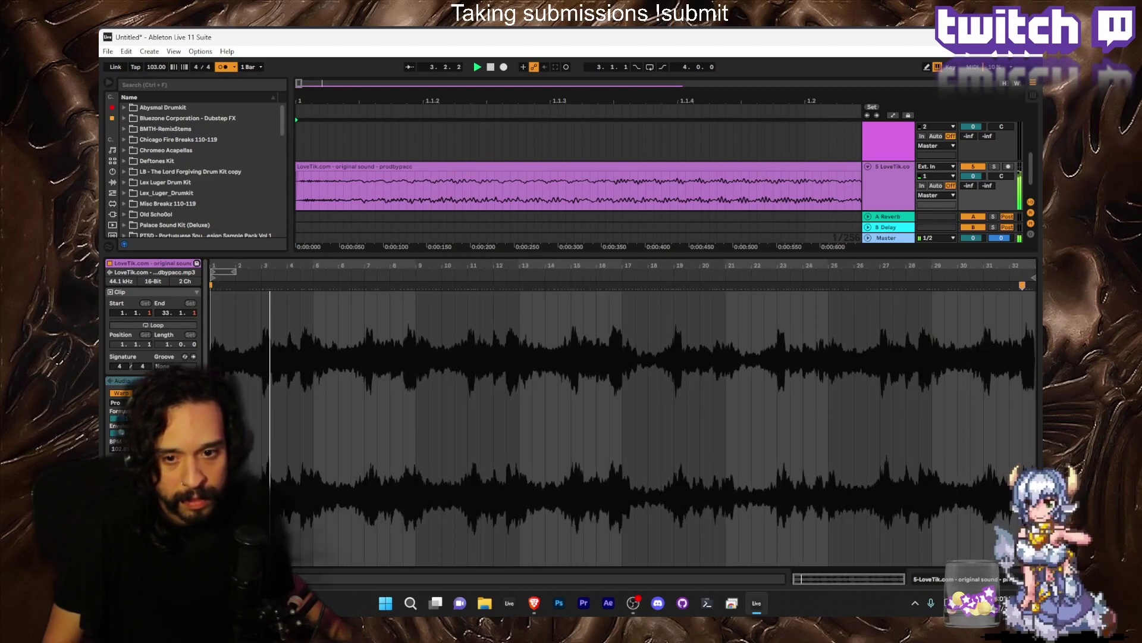
Trim the sample clip to eight bars and pin its hits with warp markers at bars 3, 5, 7 and 9.
left_click_drag(256, 268, 319, 352)
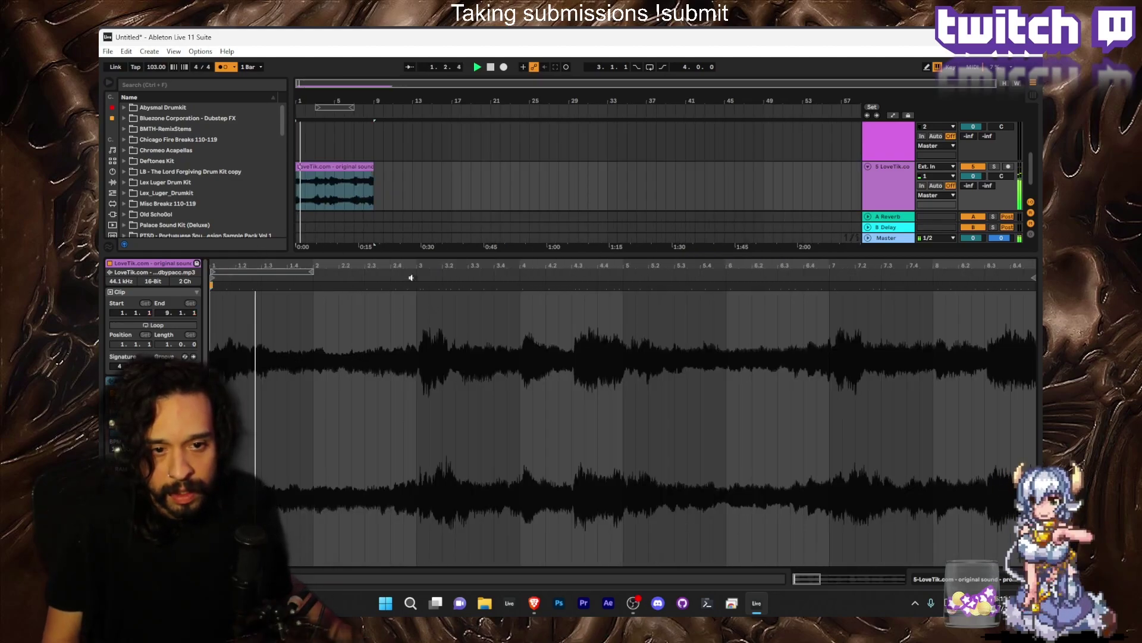
left_click(419, 284)
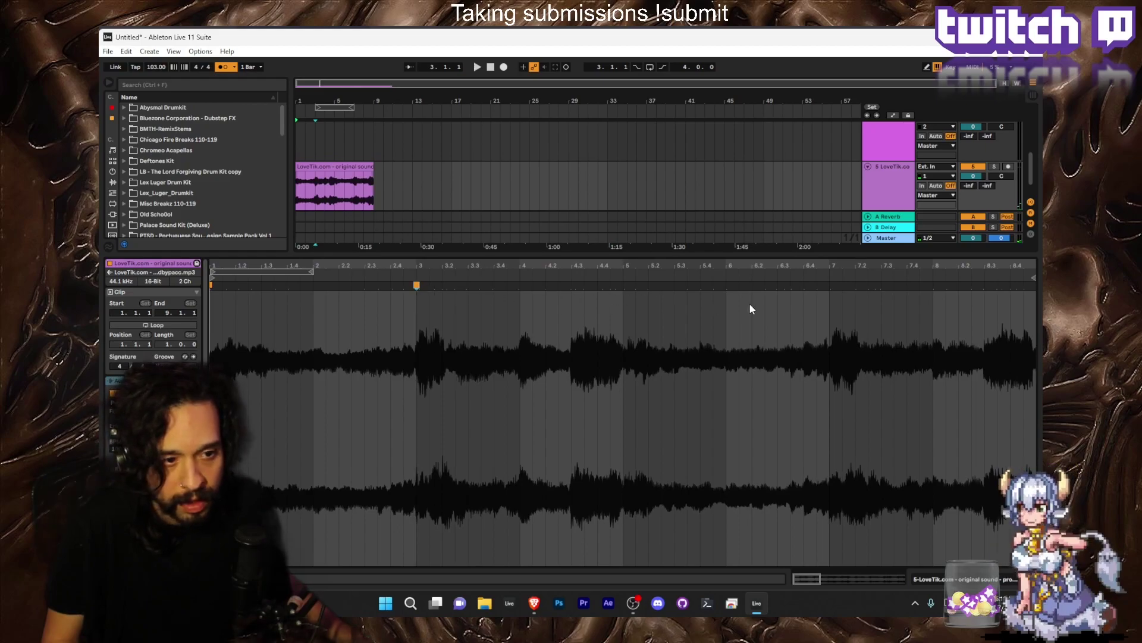
left_click(623, 287)
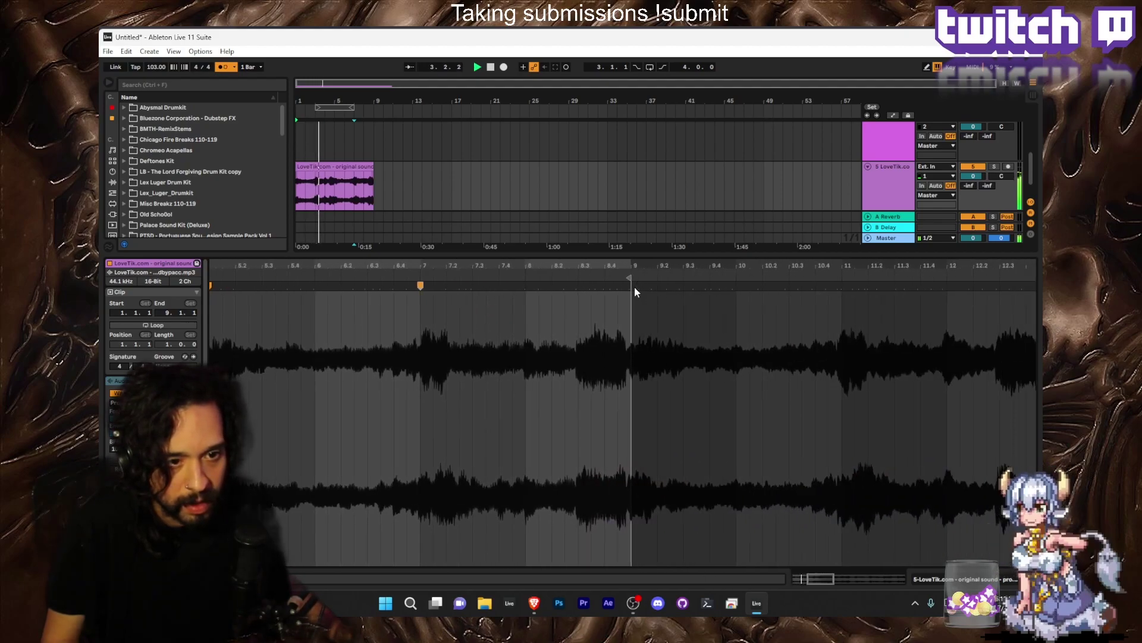
left_click(630, 287)
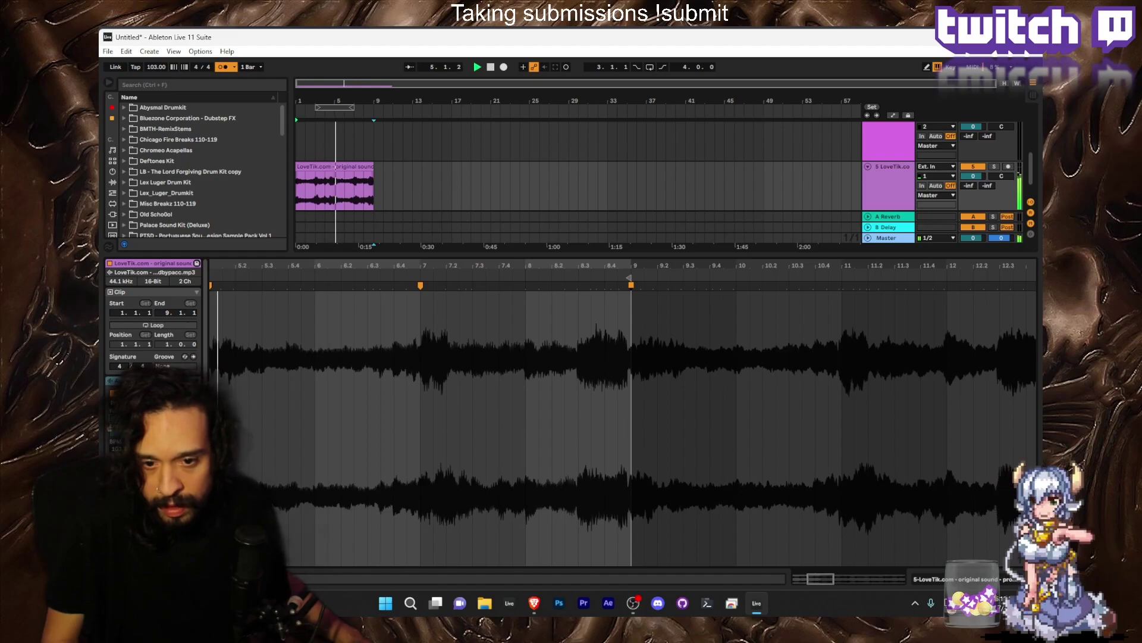
key("space")
key("space")
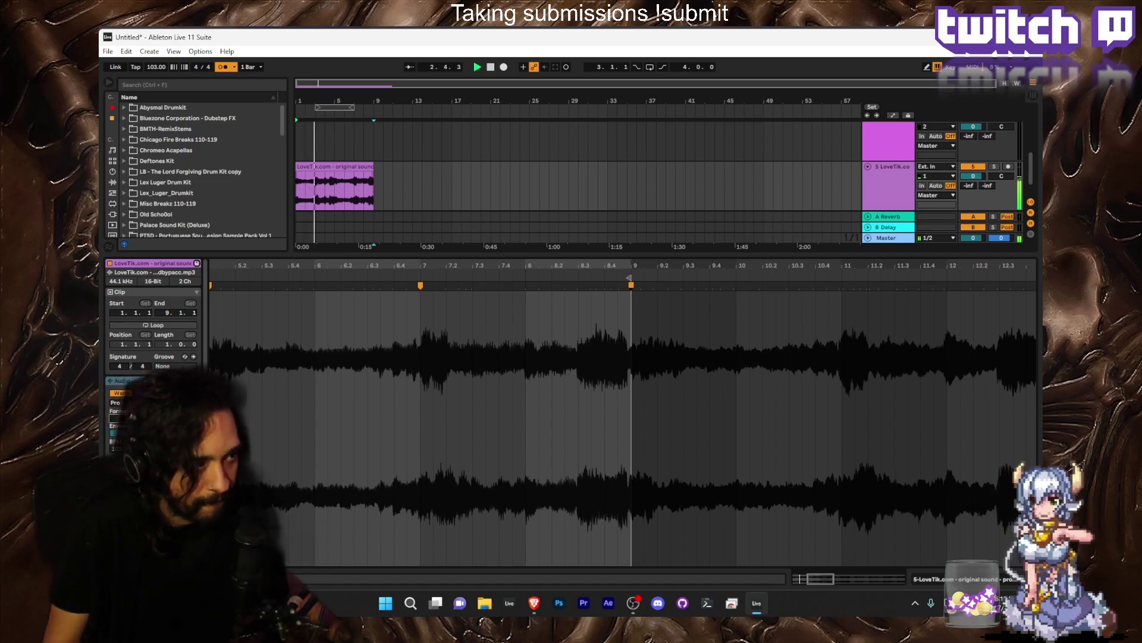
Delete the two empty audio tracks above the sample track.
key("ctrl+alt+l")
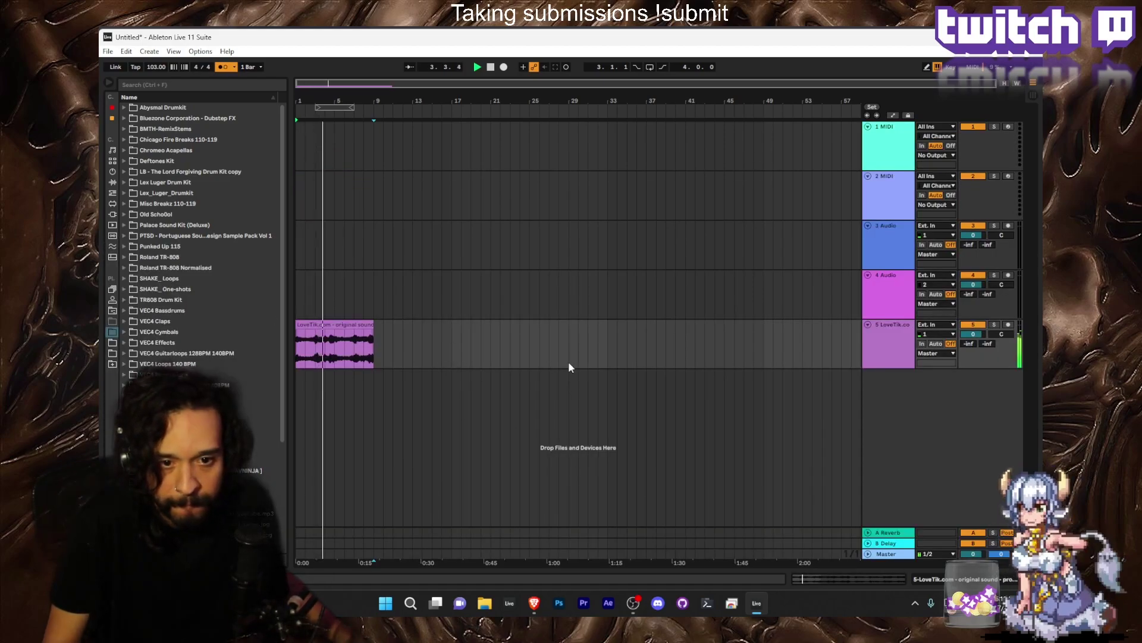
double_click(908, 345)
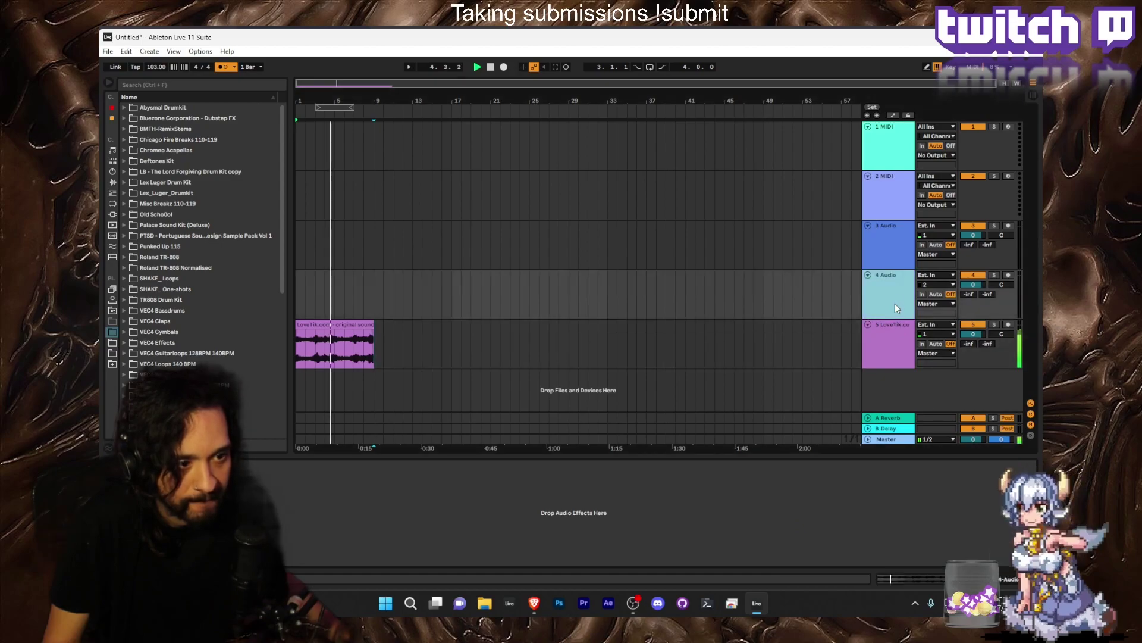
left_click(906, 295)
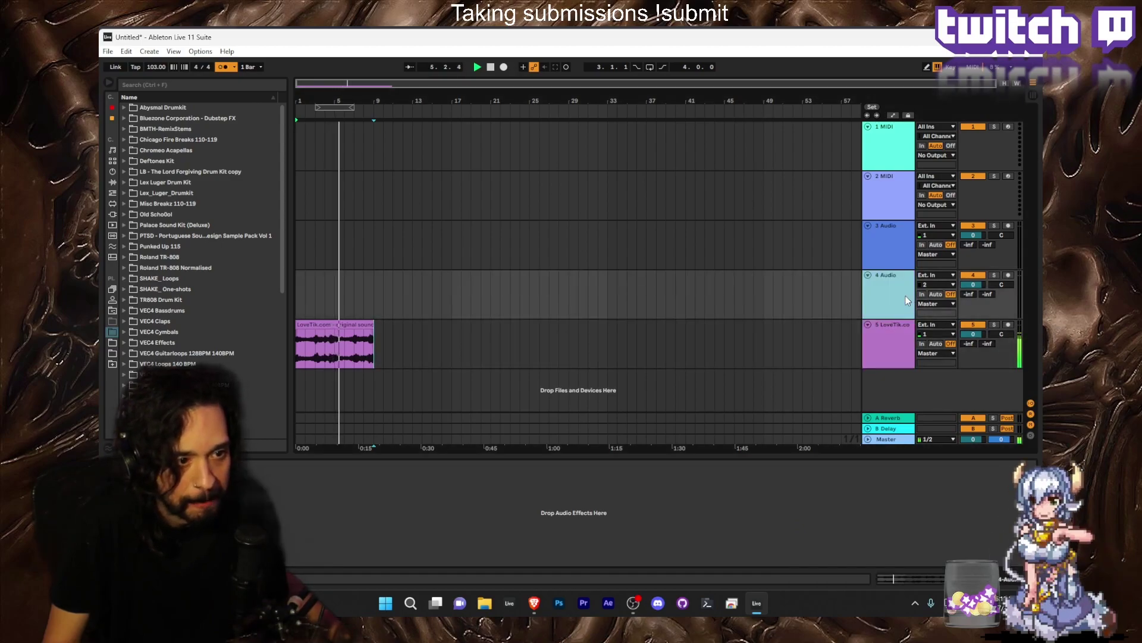
left_click(894, 244)
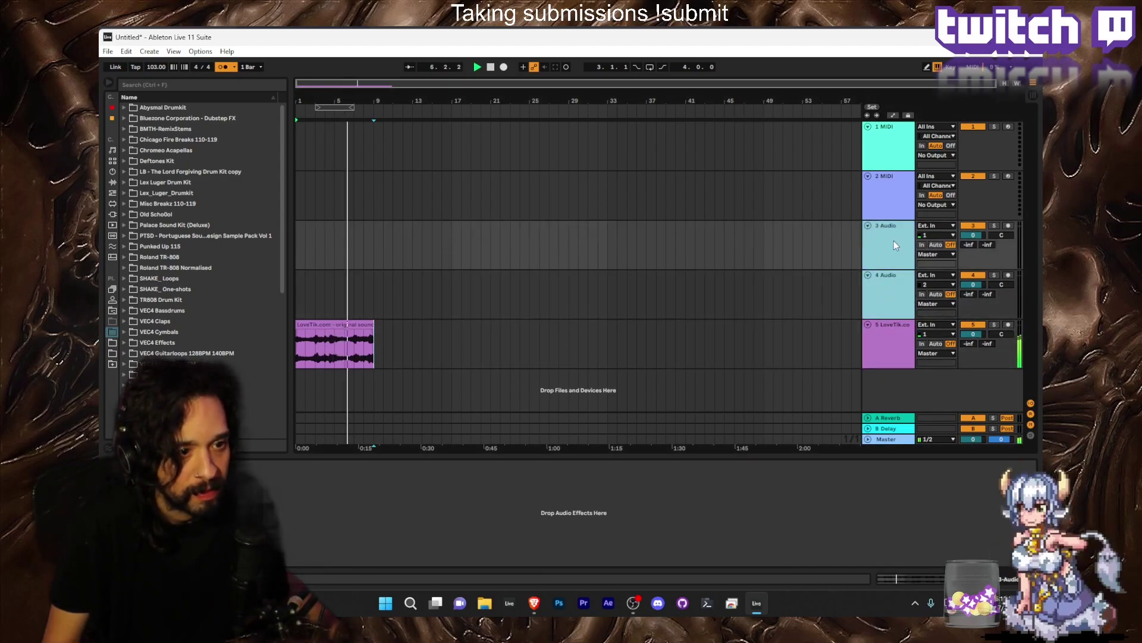
key("Delete")
key("Delete")
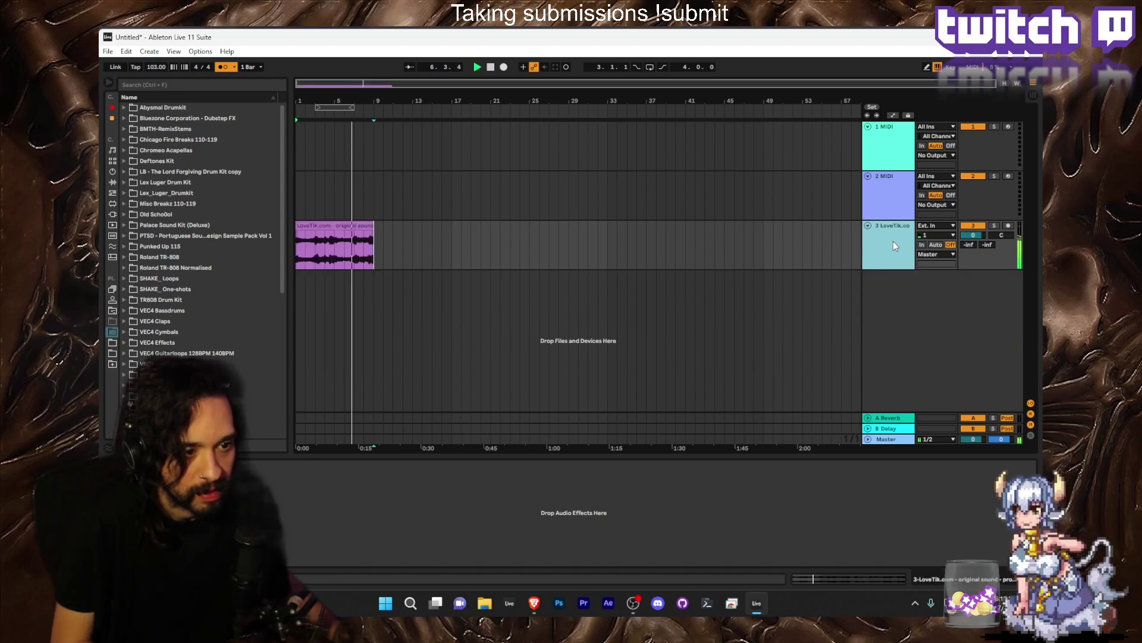
Load Clean Closed Hat - SSO.wav onto the second MIDI track and build a two-bar eighth-note pattern with sixteenth-note fills ending each bar.
left_click(894, 193)
scroll(147, 350, "down", 8)
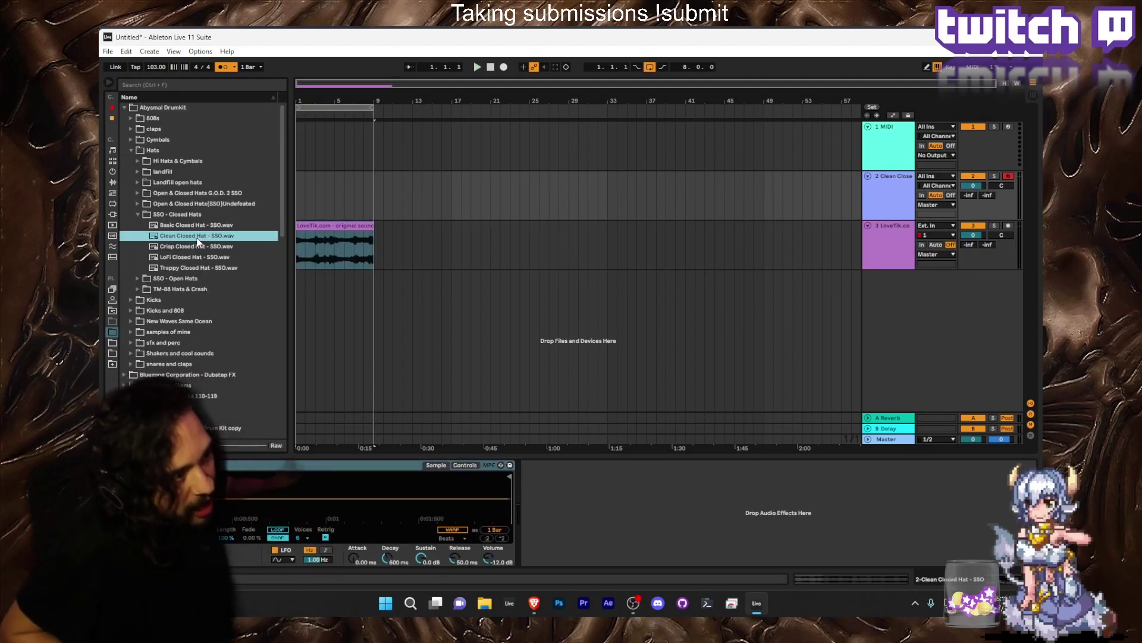
left_click(504, 66)
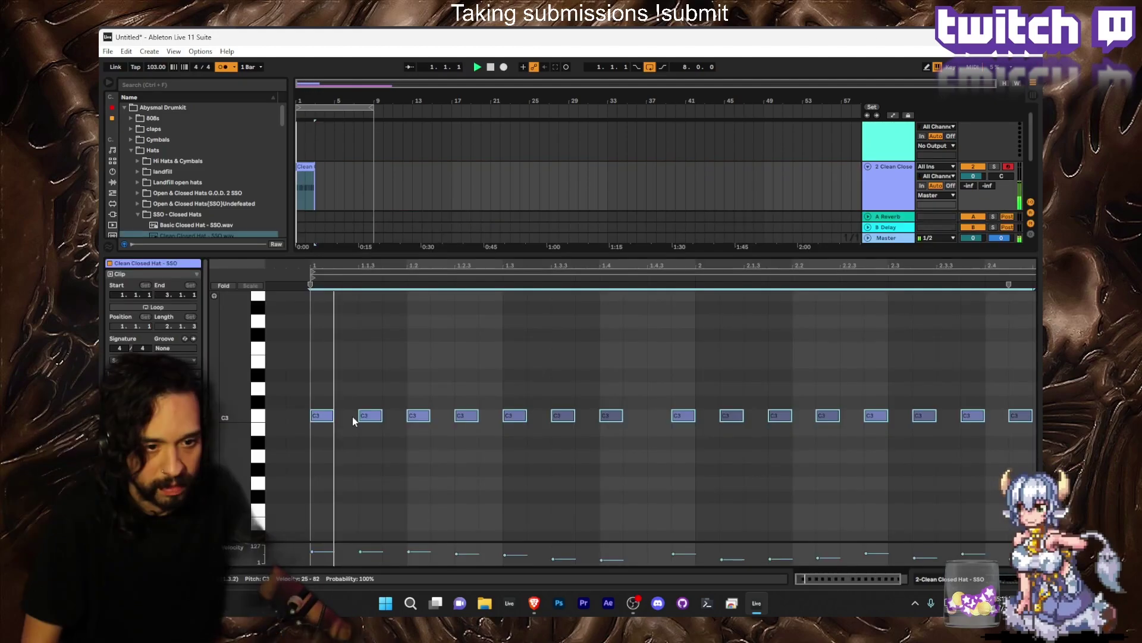
left_click(586, 455)
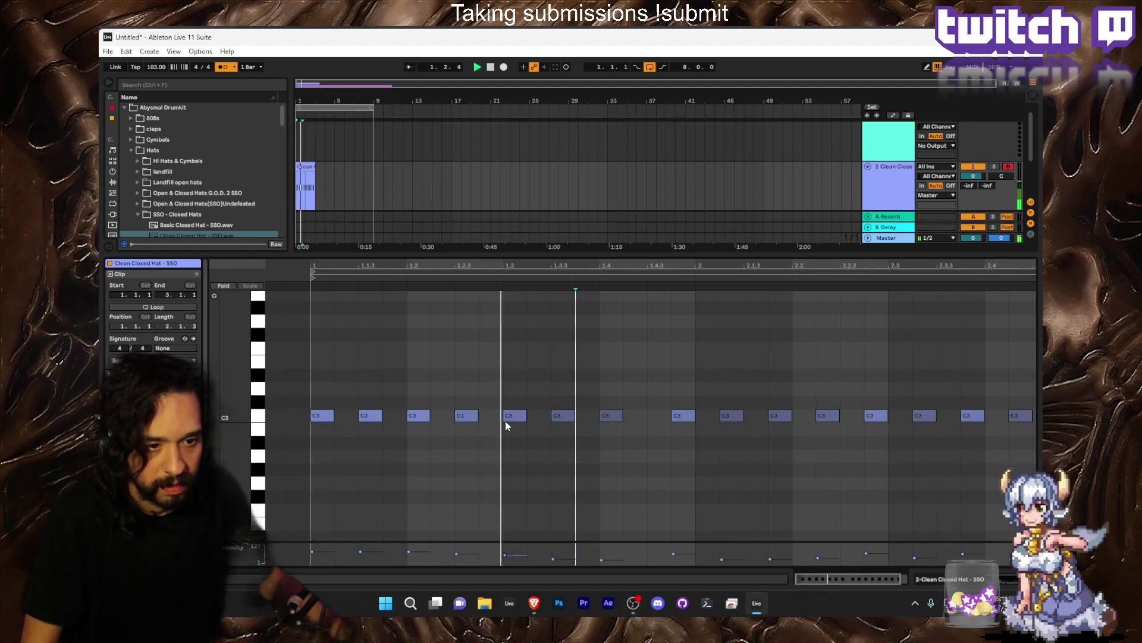
left_click_drag(499, 417, 443, 415)
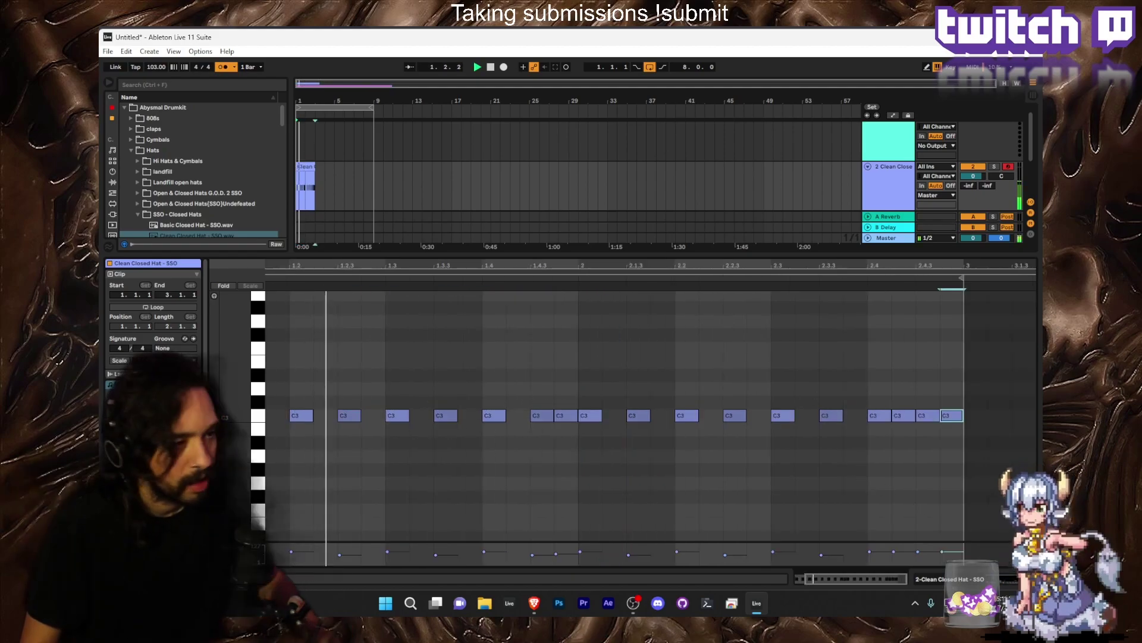
Duplicate the two-bar hi-hat clip to fill eight bars and consolidate the copies into one clip.
left_click(1033, 579)
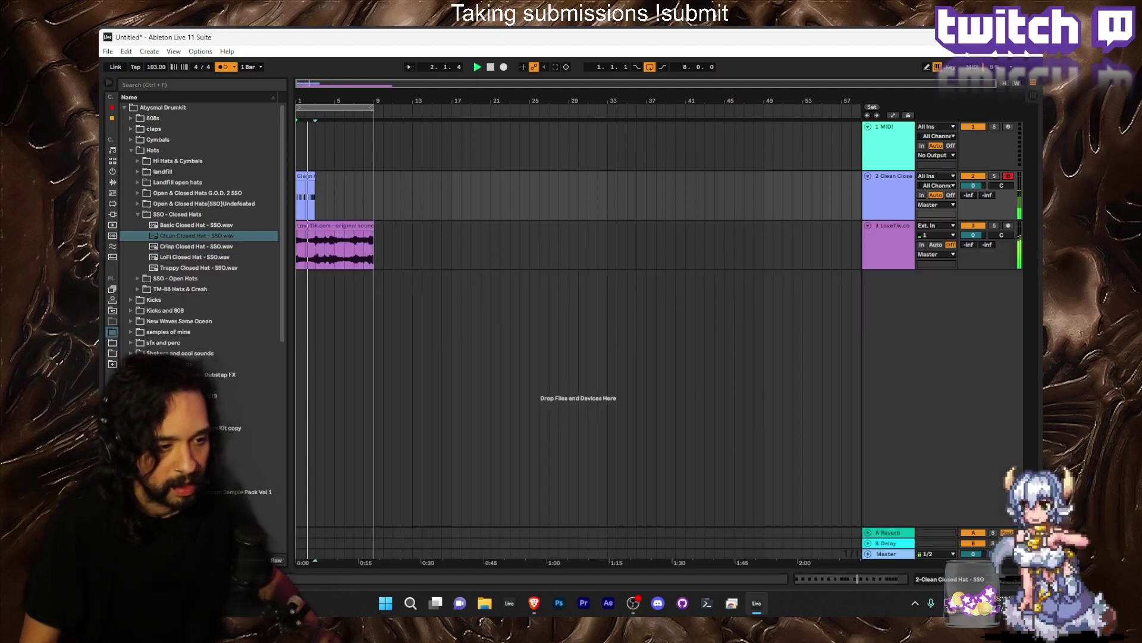
key("ctrl+d")
key("ctrl+d")
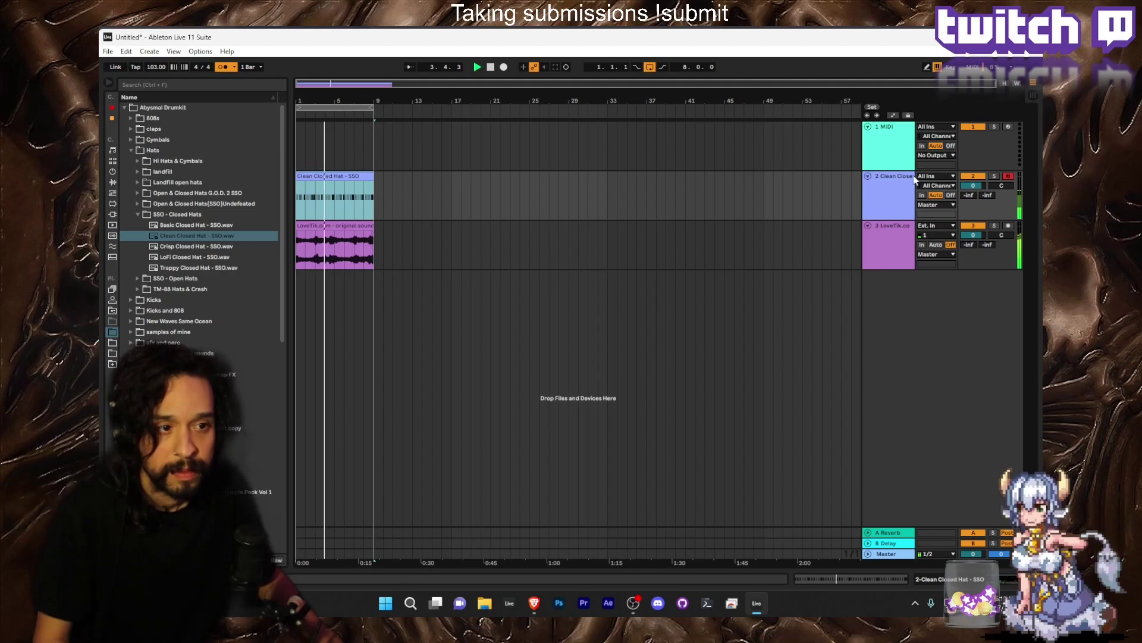
key("ctrl+j")
Insert an audio track below the hi-hats and place Clean Ride (SSO).wav on every beat of bars 1 to 4.
key("ctrl+t")
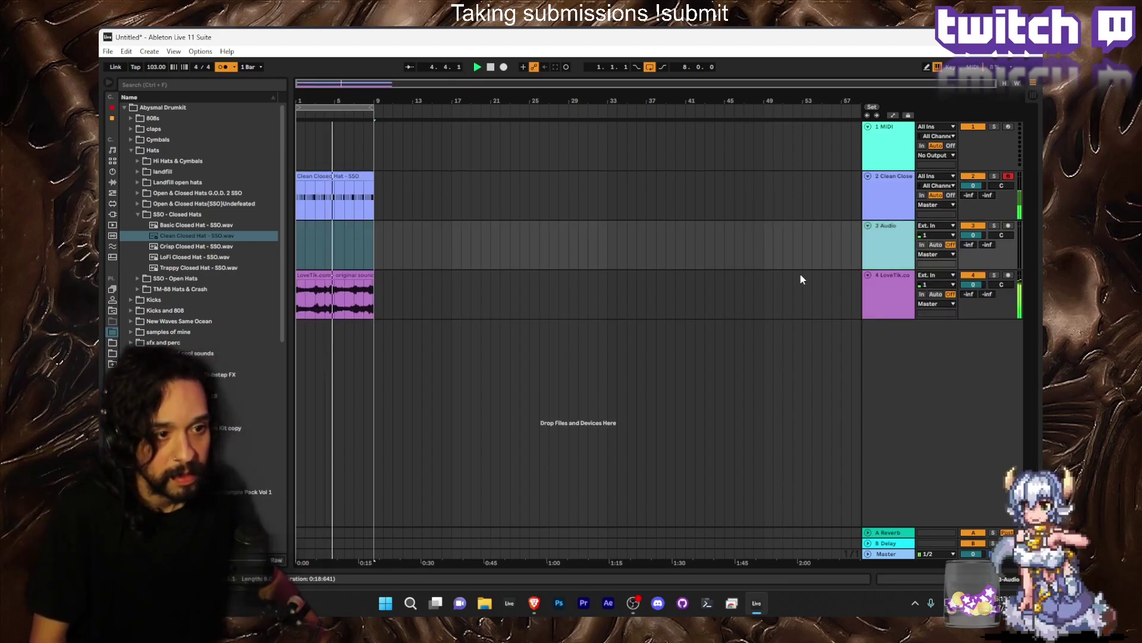
left_click(145, 232)
scroll(139, 118, "up", 1)
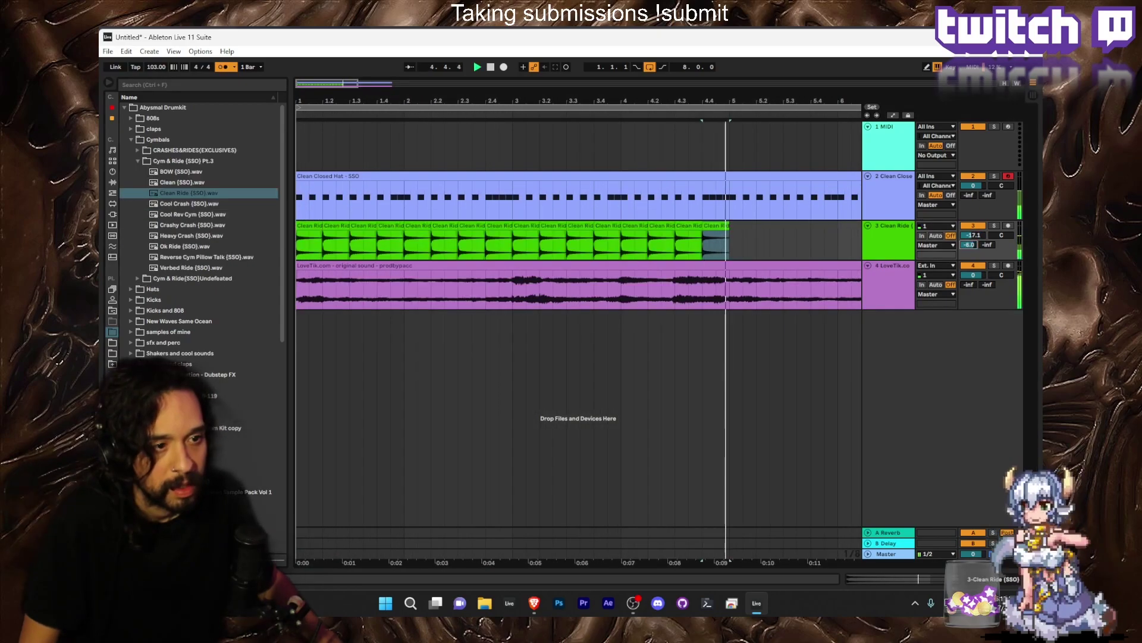
Lower the ride track's volume to -29.8 dB and duplicate its four-bar pattern to fill bars 5 to 8.
left_click(491, 67)
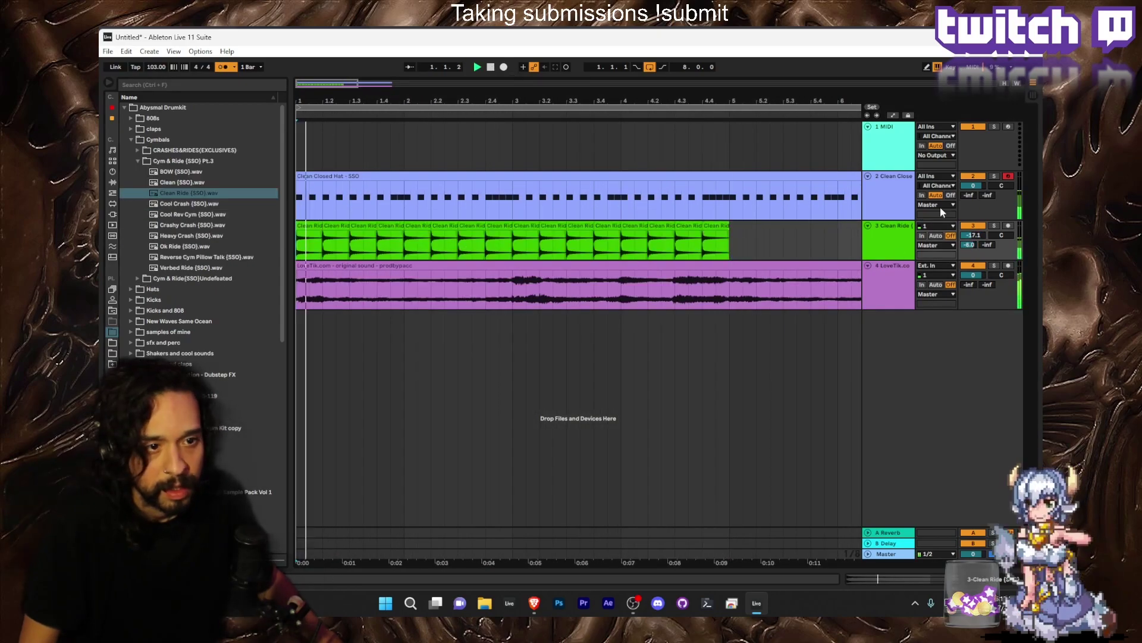
left_click_drag(974, 235, 974, 232)
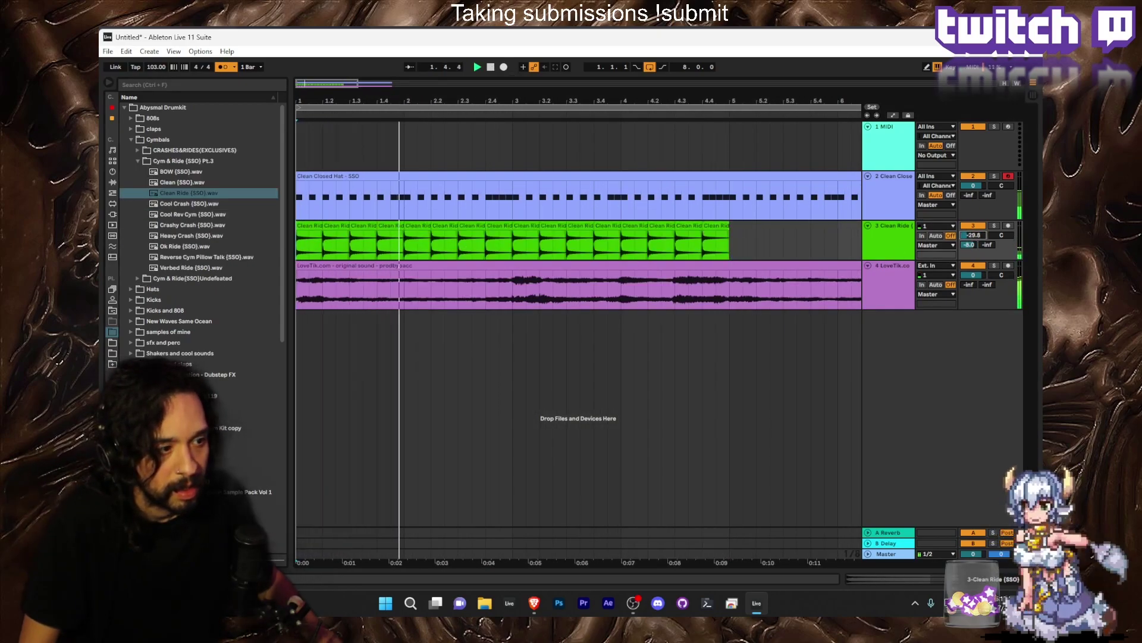
left_click_drag(505, 85, 505, 54)
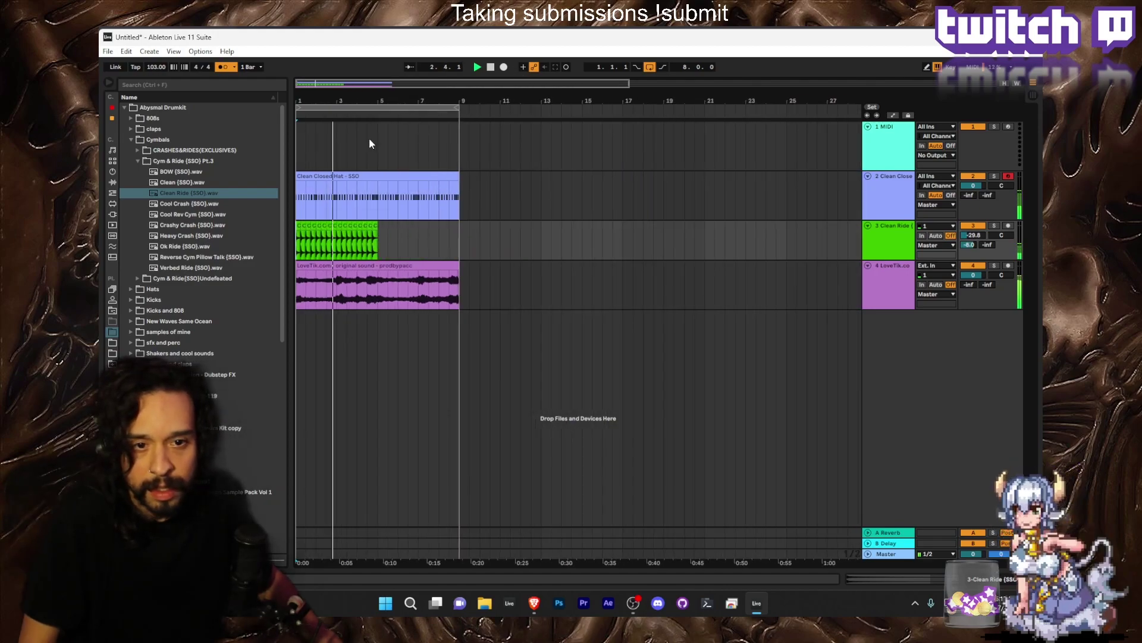
left_click_drag(380, 229, 247, 234)
key("ctrl+d")
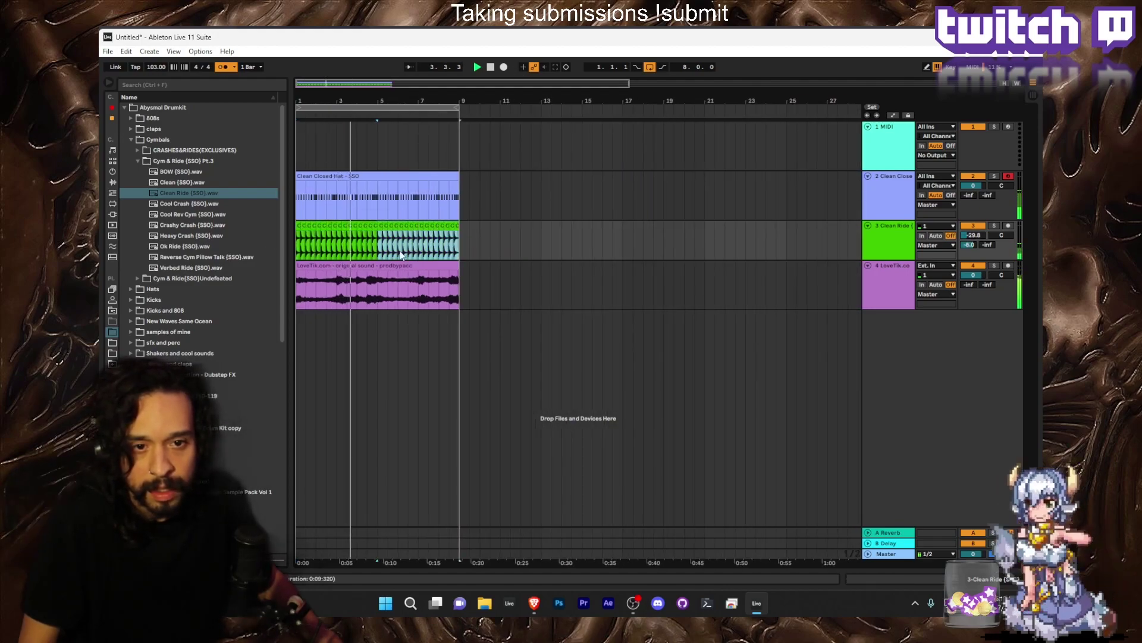
Place Snare (5).wav on beat 3 of all eight bars on a new audio track below the ride, at -13.9 dB.
left_click(889, 234)
key("ctrl+t")
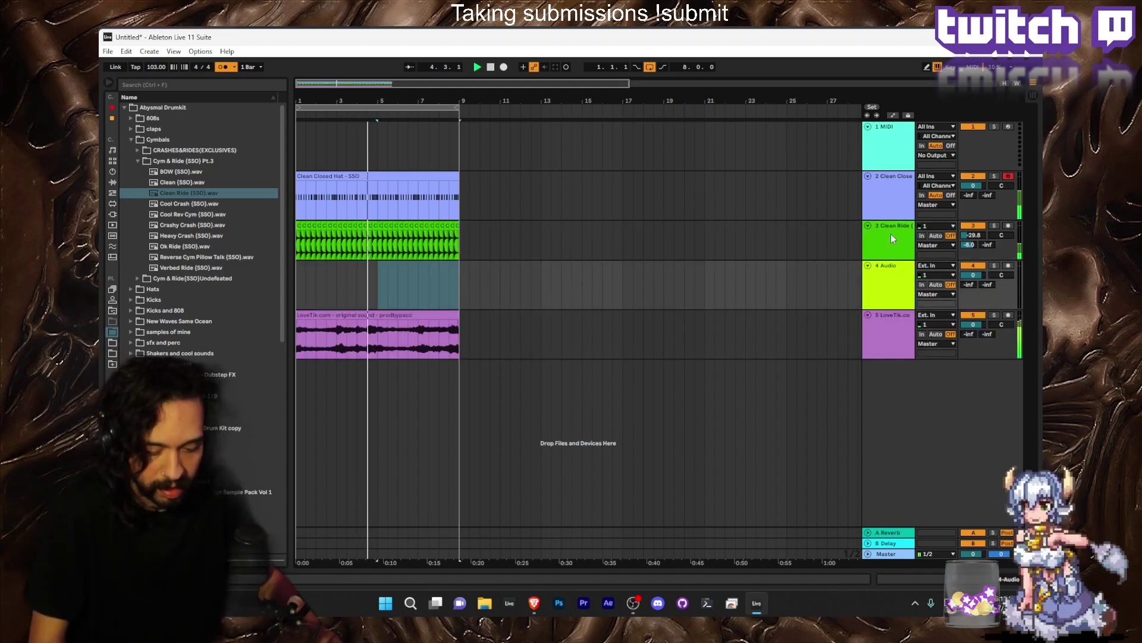
scroll(137, 262, "down", 3)
scroll(131, 256, "down", 5)
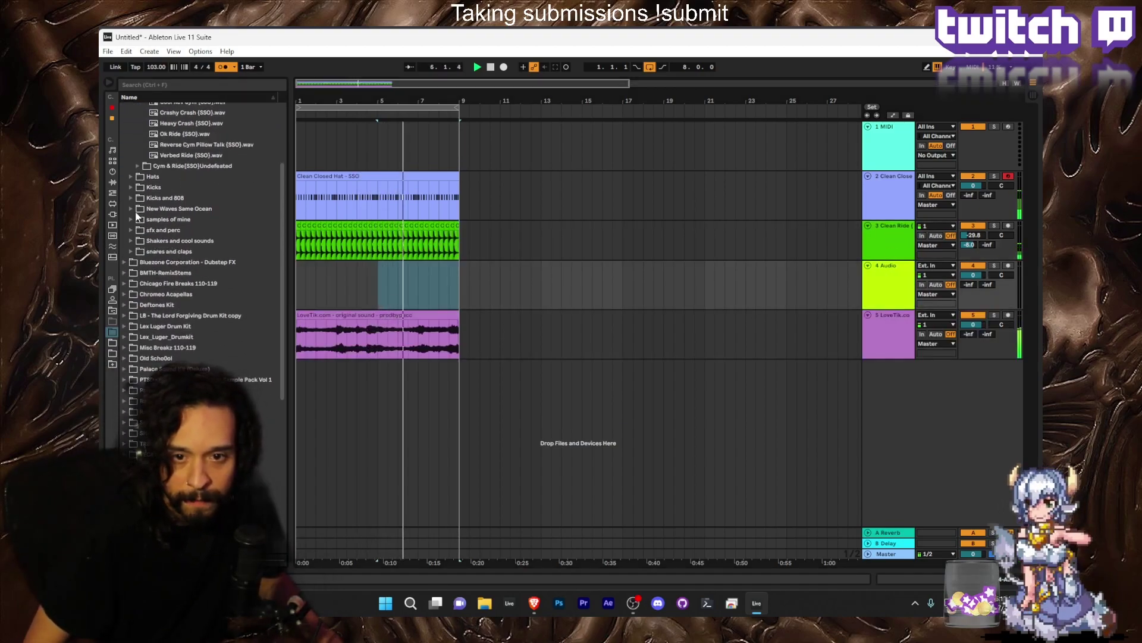
scroll(149, 203, "down", 2)
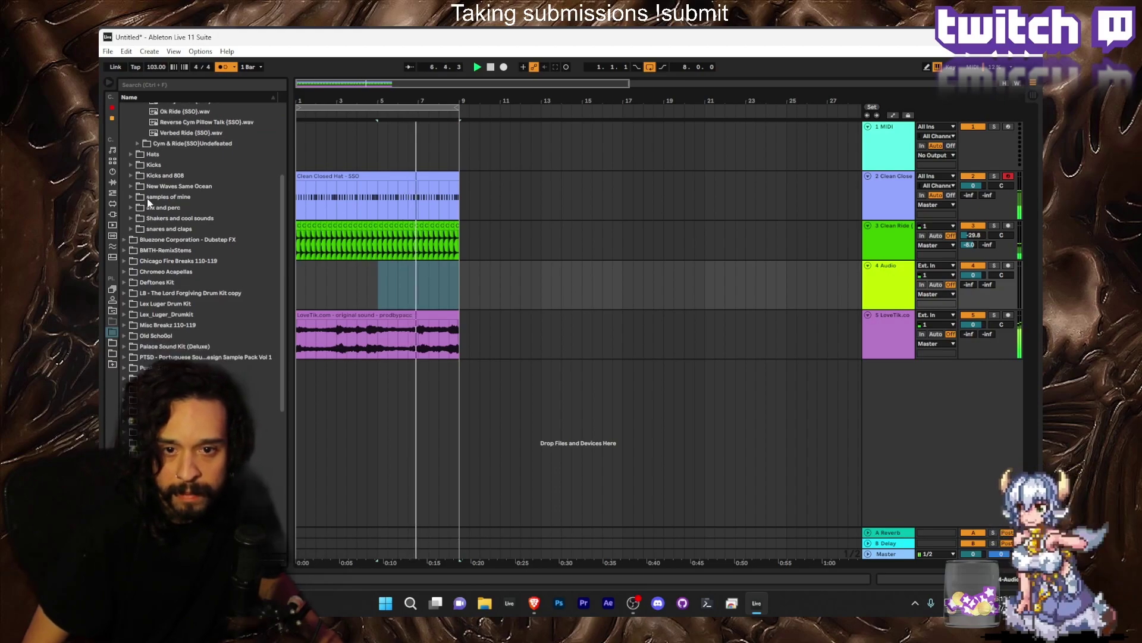
left_click(131, 228)
left_click(137, 119)
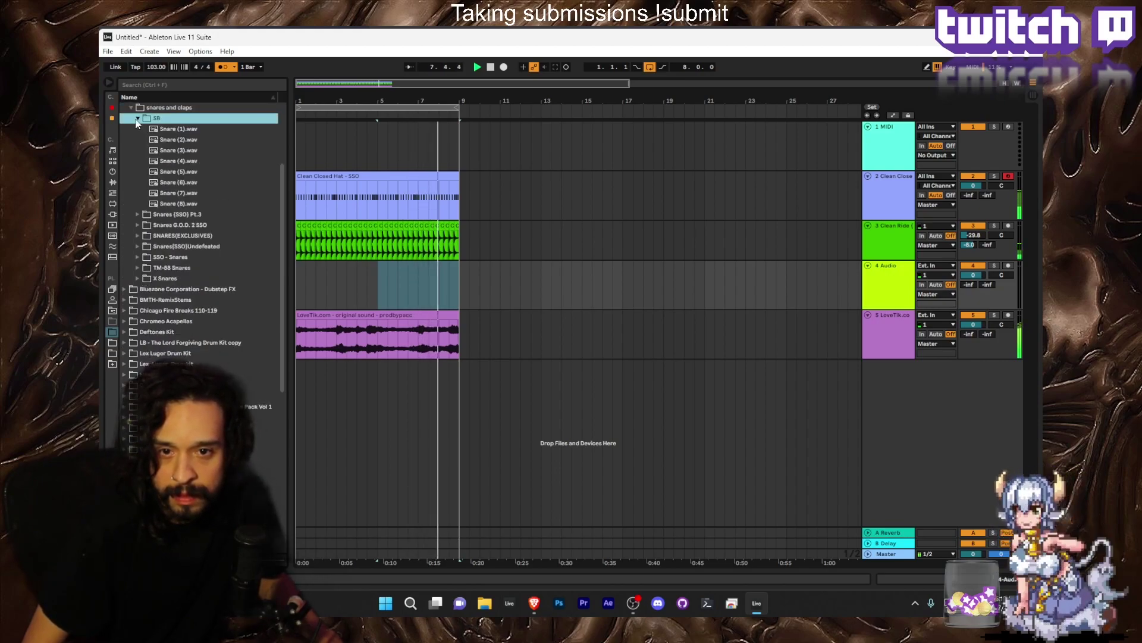
left_click(167, 172)
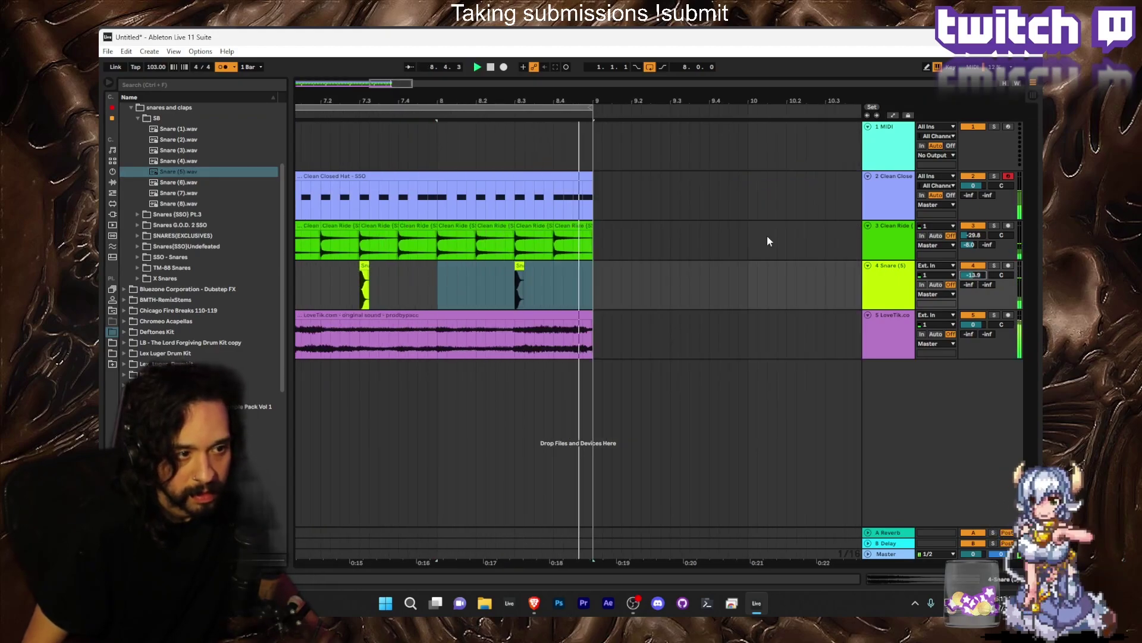
left_click_drag(333, 100, 759, 48)
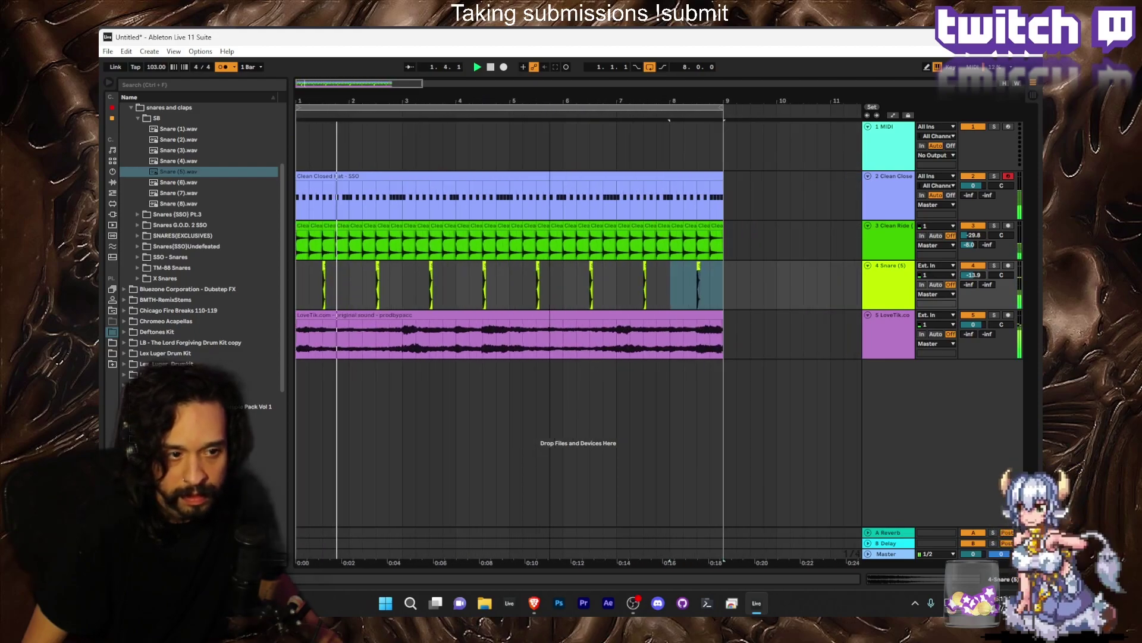
Insert an audio track between the snare and melody tracks and open the SB folder of the Abysmal Drumkit kicks.
left_click(888, 347)
left_click(895, 282)
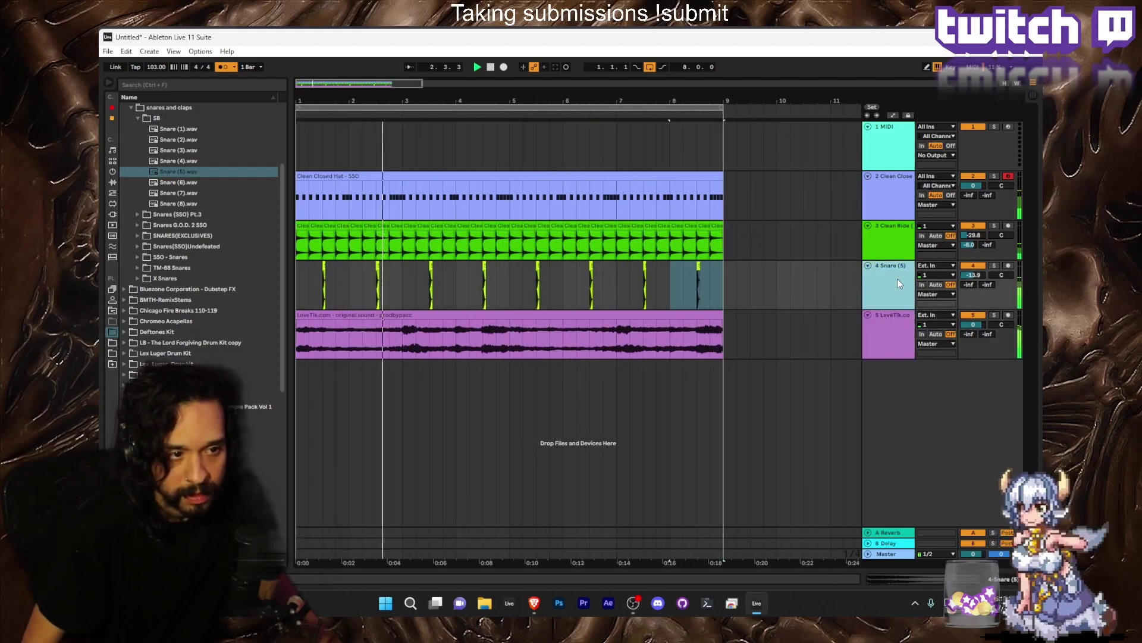
key("ctrl+t")
left_click(895, 347)
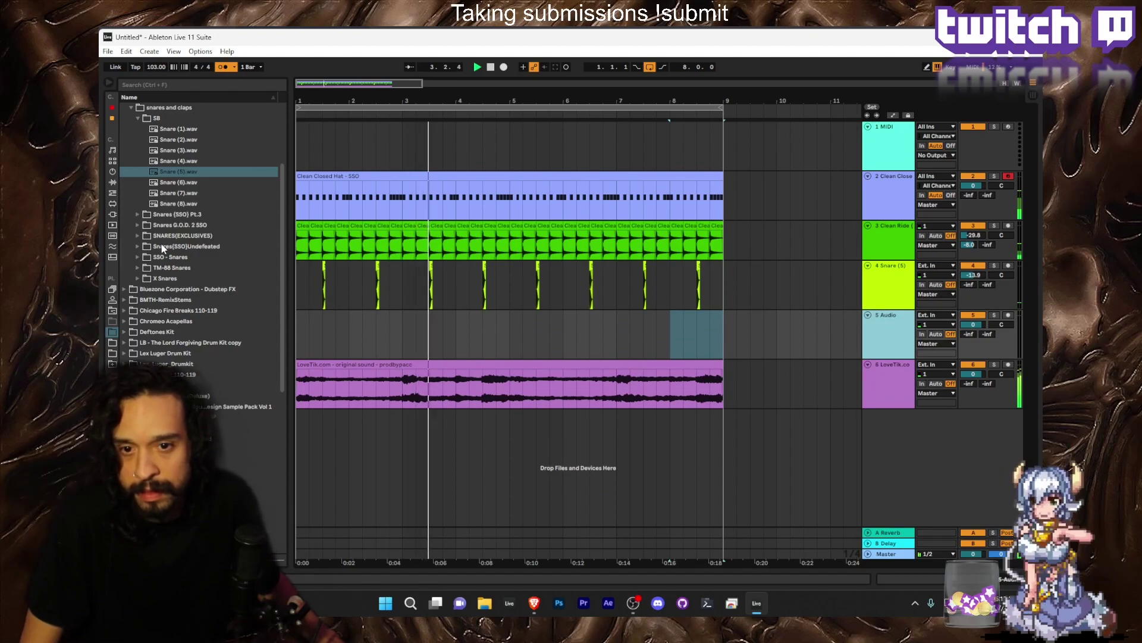
scroll(140, 216, "up", 5)
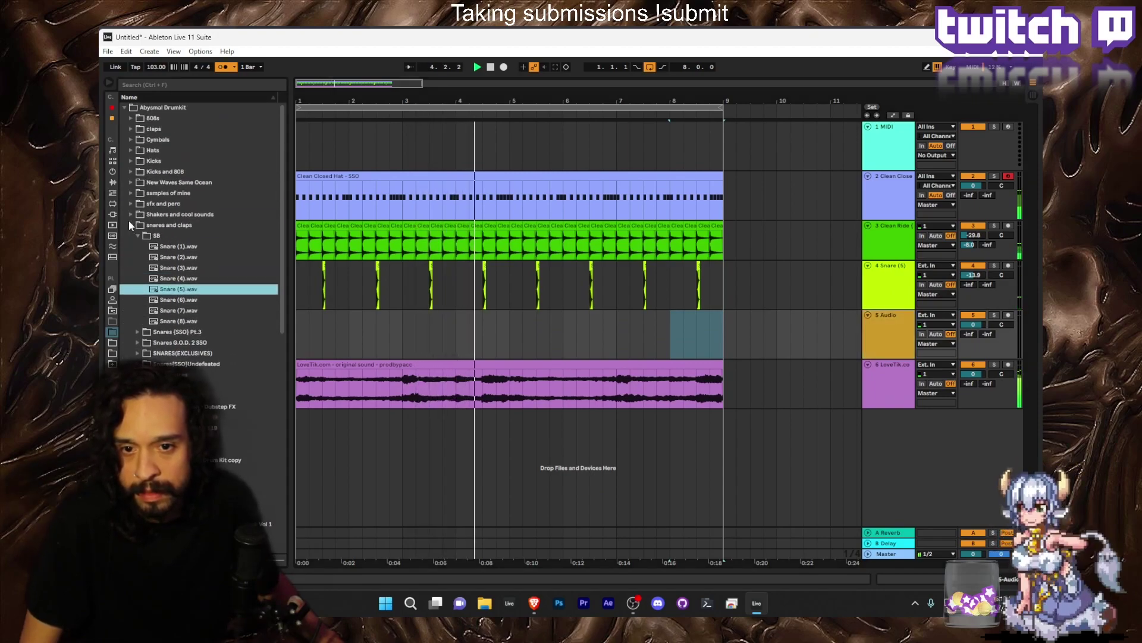
left_click(137, 160)
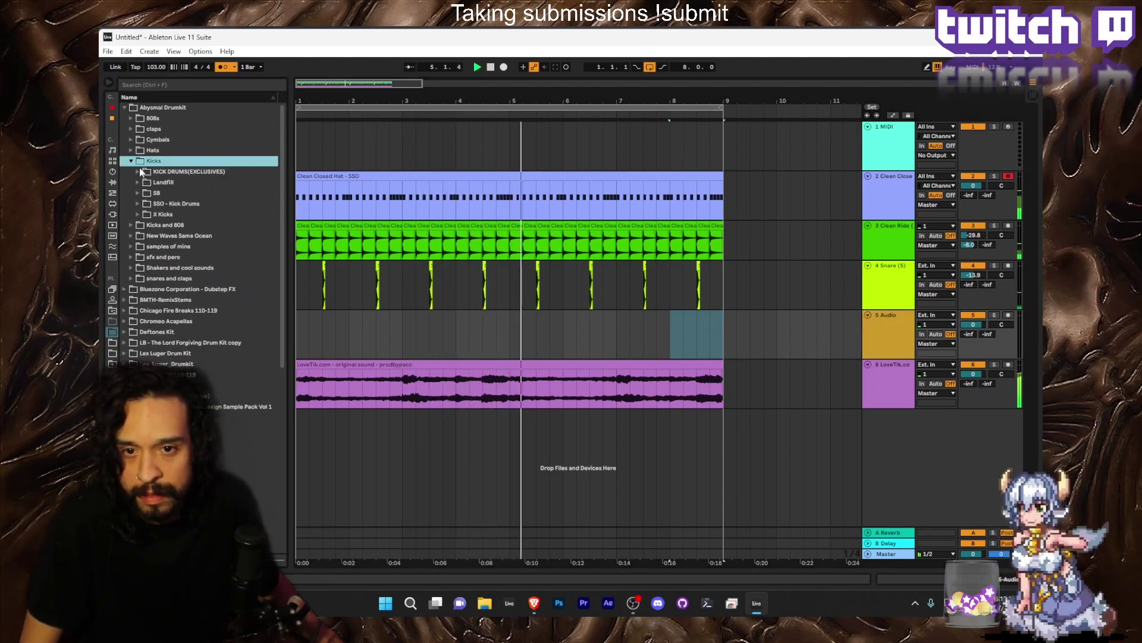
left_click(139, 194)
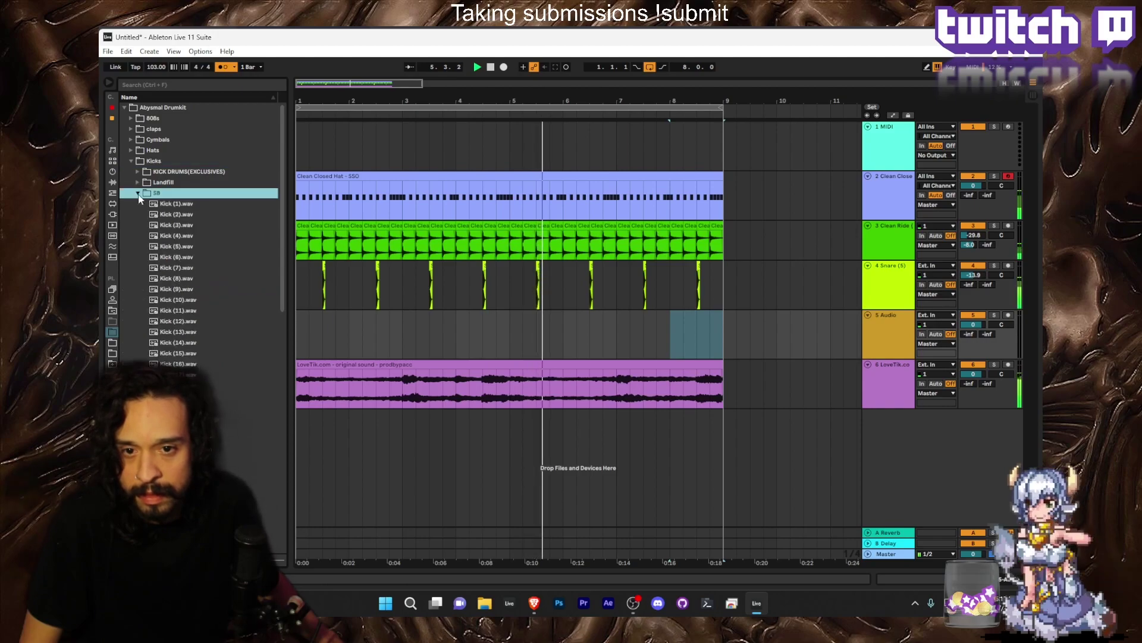
Set the melody track's reverb send to -8.7 dB and its delay send to -20.6 dB.
left_click(987, 384)
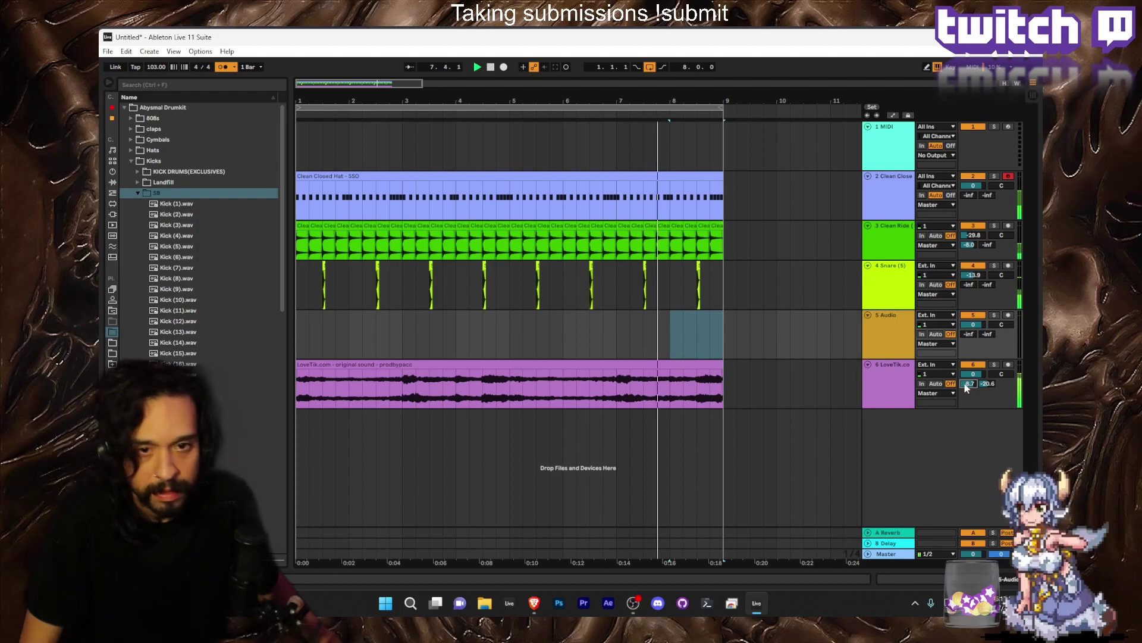
Place Kick (1).wav at the start of the new track, add three syncopated copies up to 2.2, and set the track to -9.7 dB.
left_click(160, 247)
left_click(180, 206)
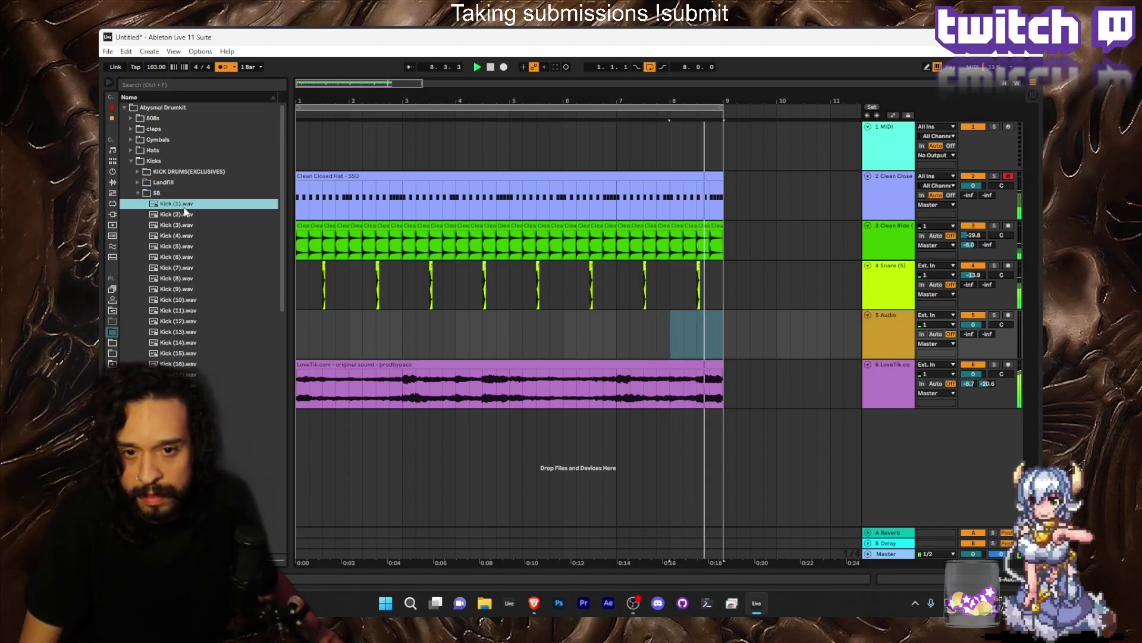
left_click_drag(176, 205, 301, 345)
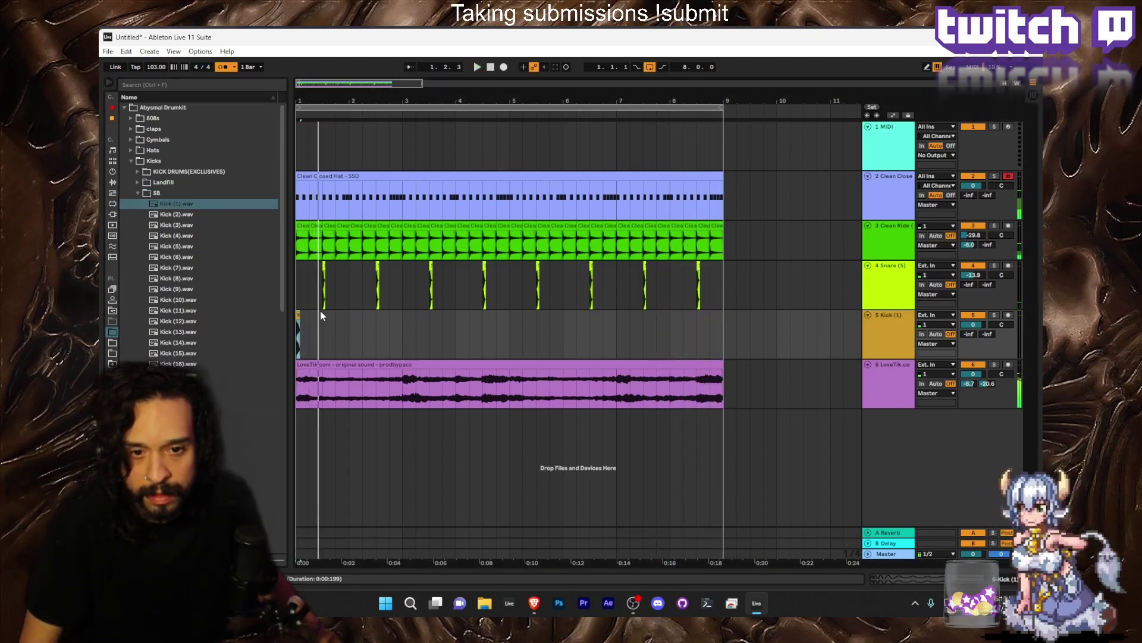
left_click_drag(314, 99, 314, 122)
scroll(364, 333, "up", 3)
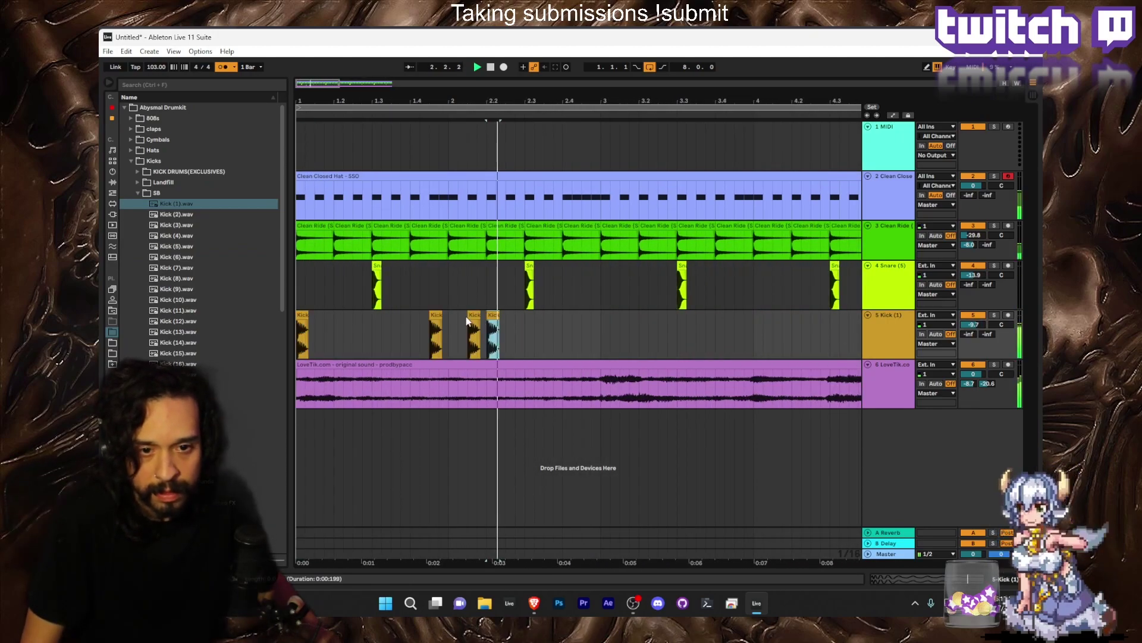
Extend the syncopated kick pattern through bar 4 and duplicate the four bars to fill bars 5 to 8.
key("space")
left_click(379, 106)
key("ctrl+a")
key("space")
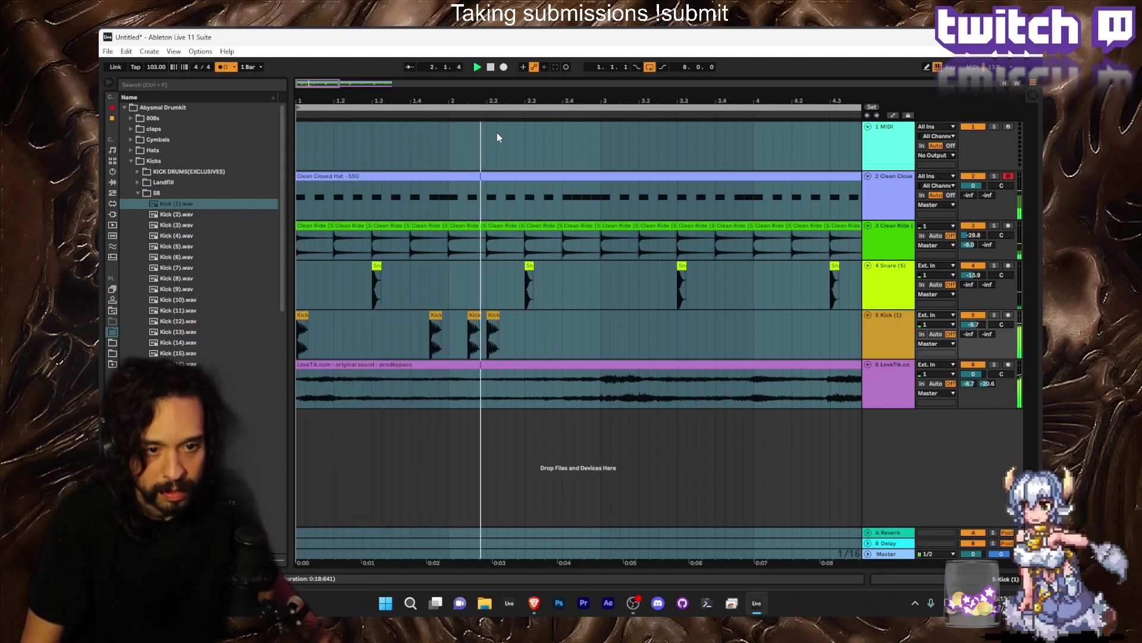
left_click(511, 324)
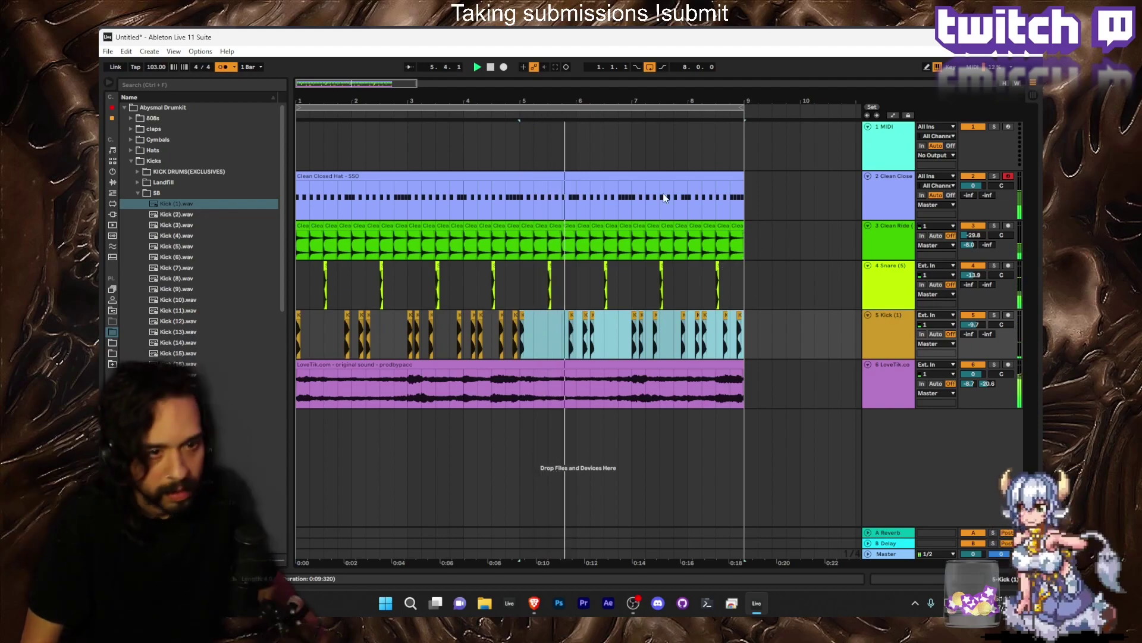
Group the hi-hat, ride, snare and kick tracks and set levels: group -3.0, hi-hat -3.7, snare -15.6 and melody -13.0 dB.
key("Tab")
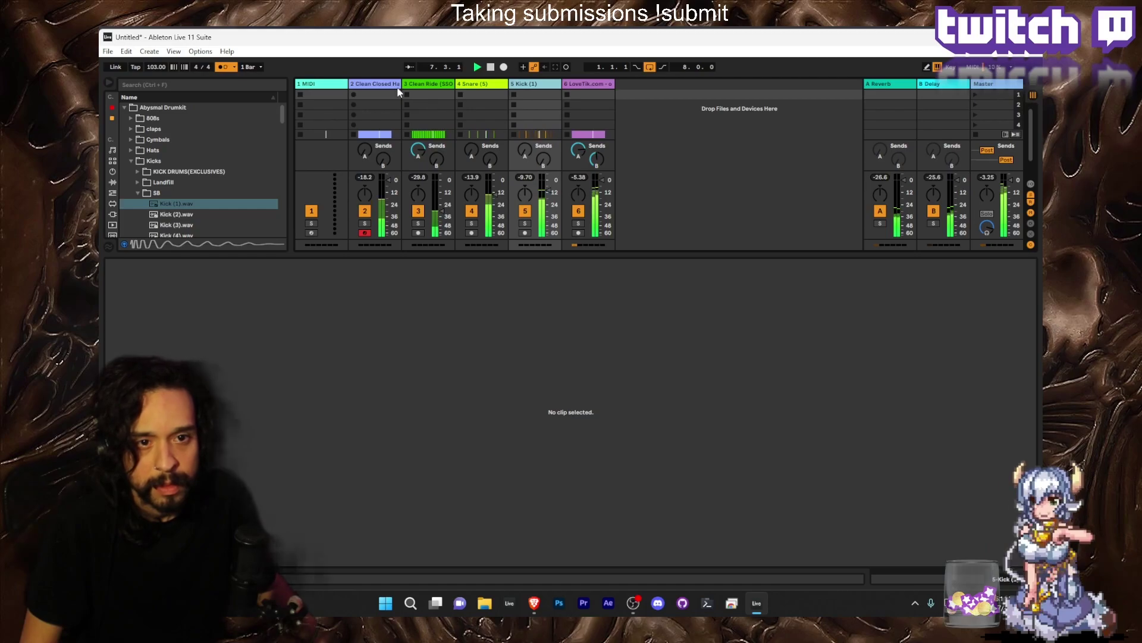
left_click(376, 83)
right_click(376, 84)
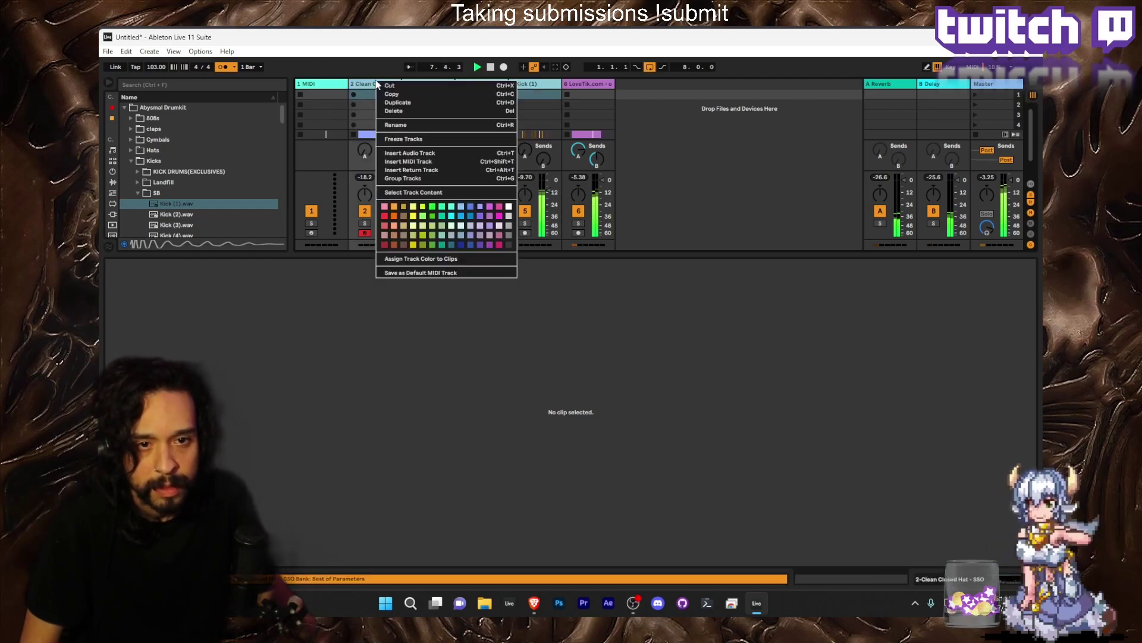
left_click(411, 178)
key("Tab")
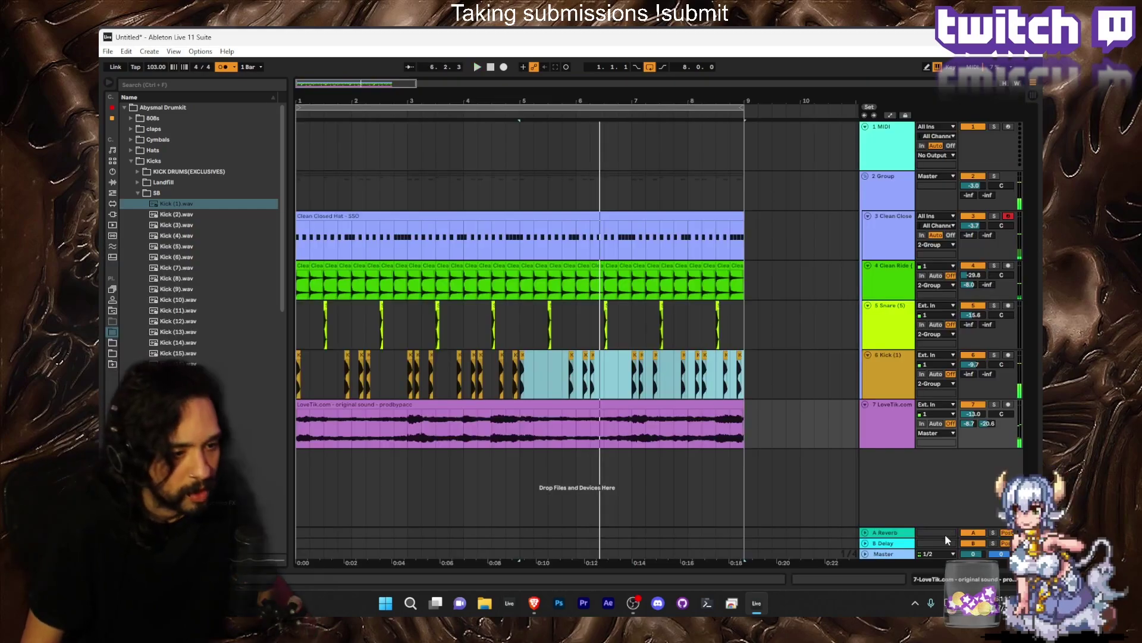
Fold the drum group and load Serum_x64 with its initial patch onto a new MIDI track below the melody.
double_click(886, 555)
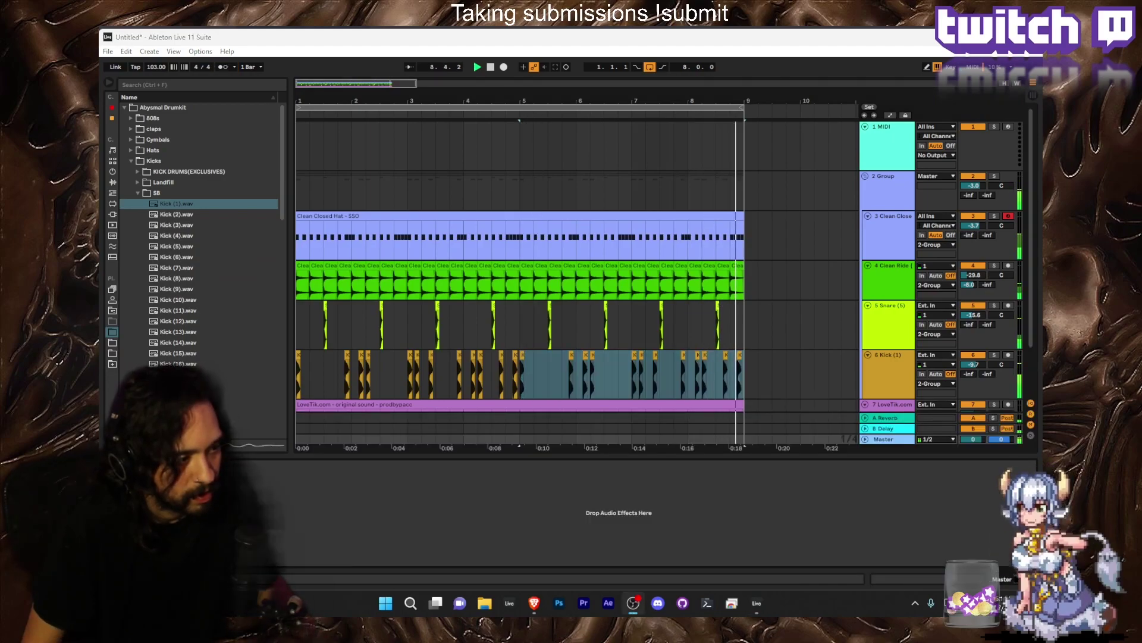
left_click(296, 315)
scroll(298, 318, "down", 2)
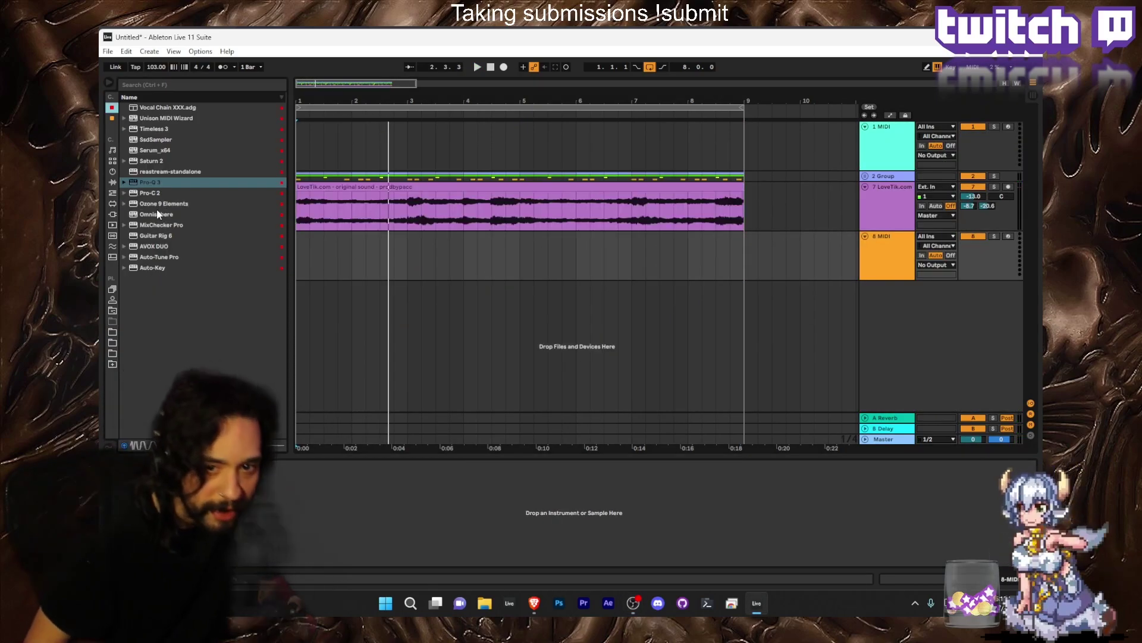
double_click(156, 149)
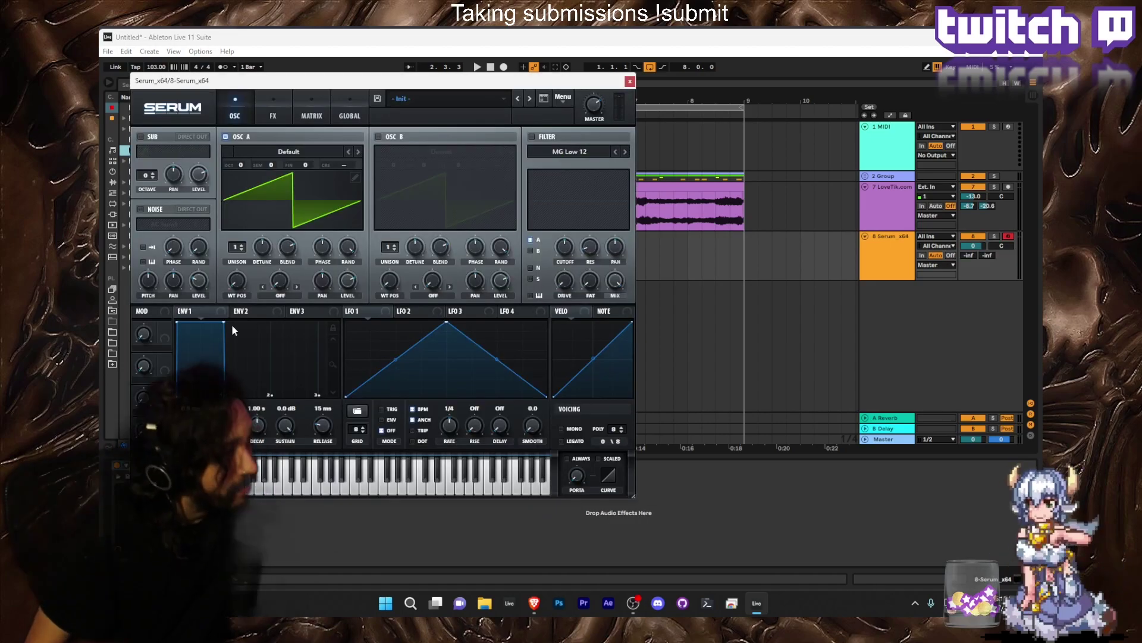
left_click(630, 81)
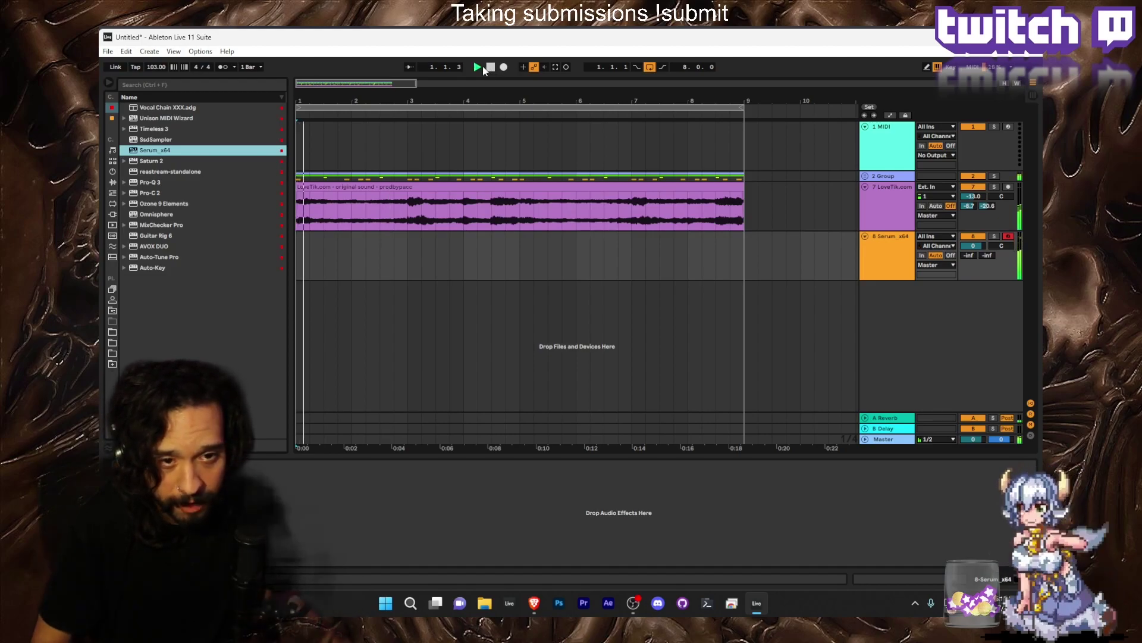
Record an eight-bar Serum bass line using F#0, G0, A#0 and B0 with the track's volume at -15.1 dB.
left_click(504, 66)
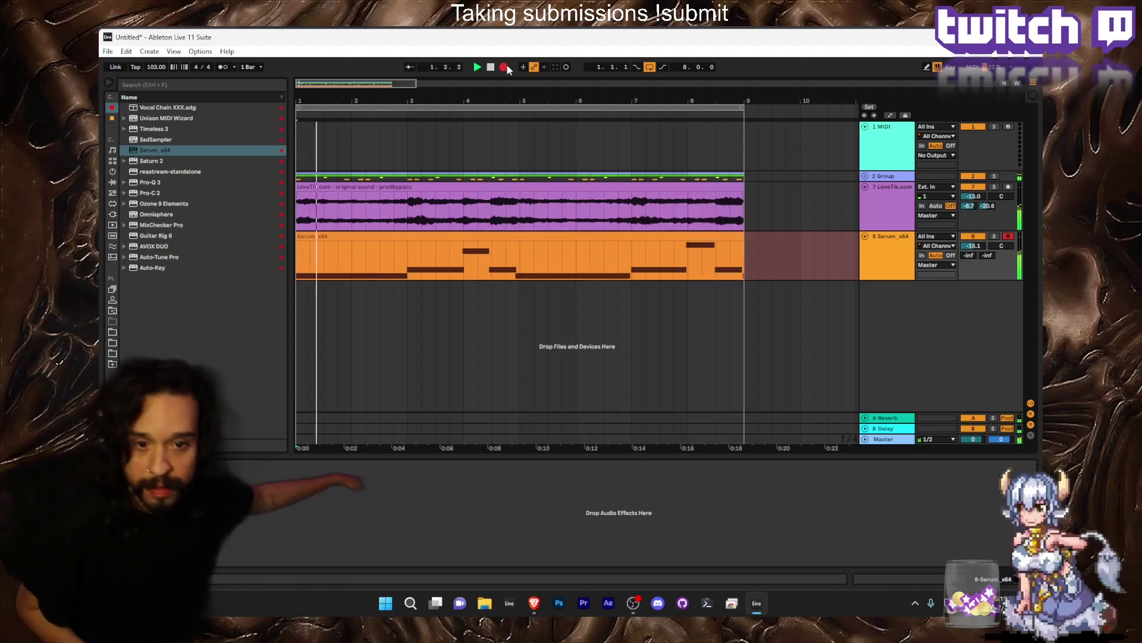
key("space")
double_click(511, 236)
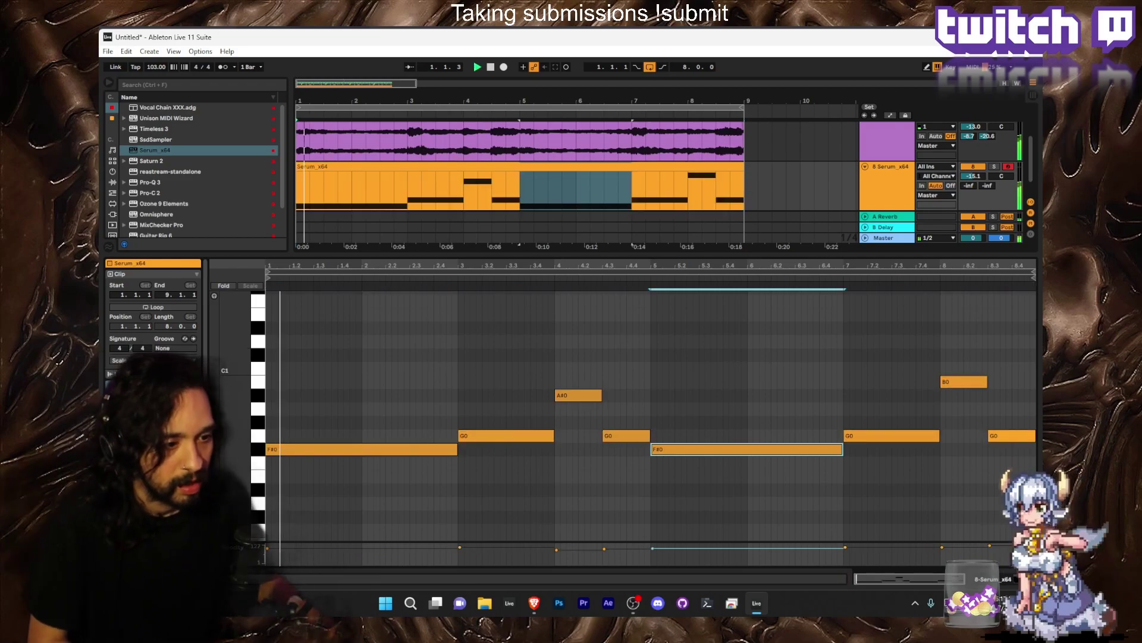
left_click(985, 576)
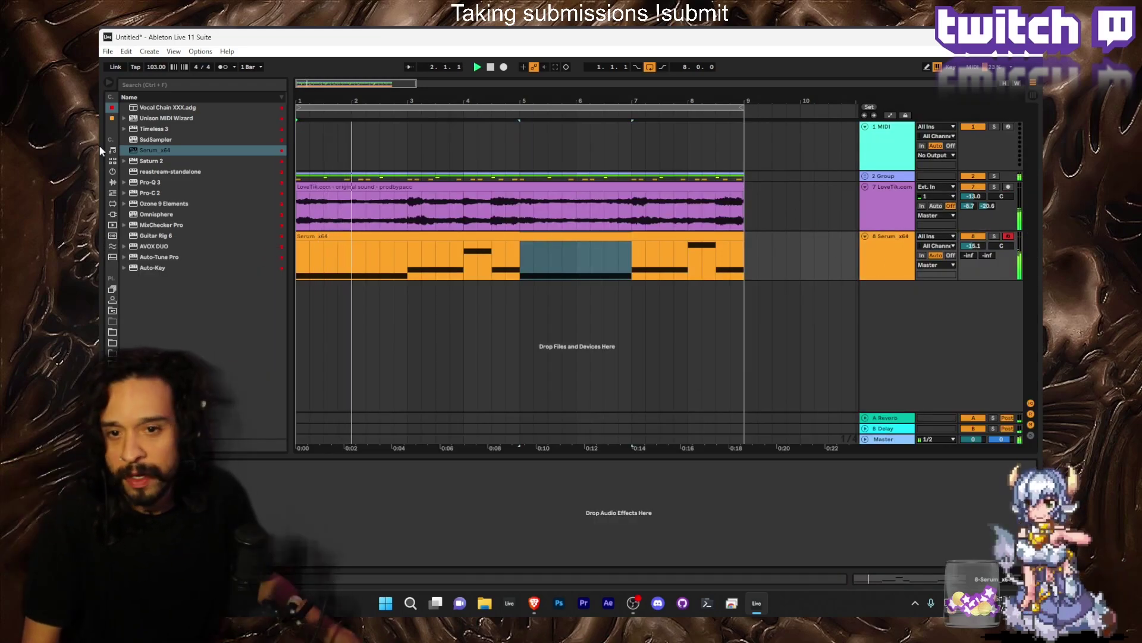
Search the audio effects for "auto f" and add Auto Filter to the Serum track.
left_click(154, 87)
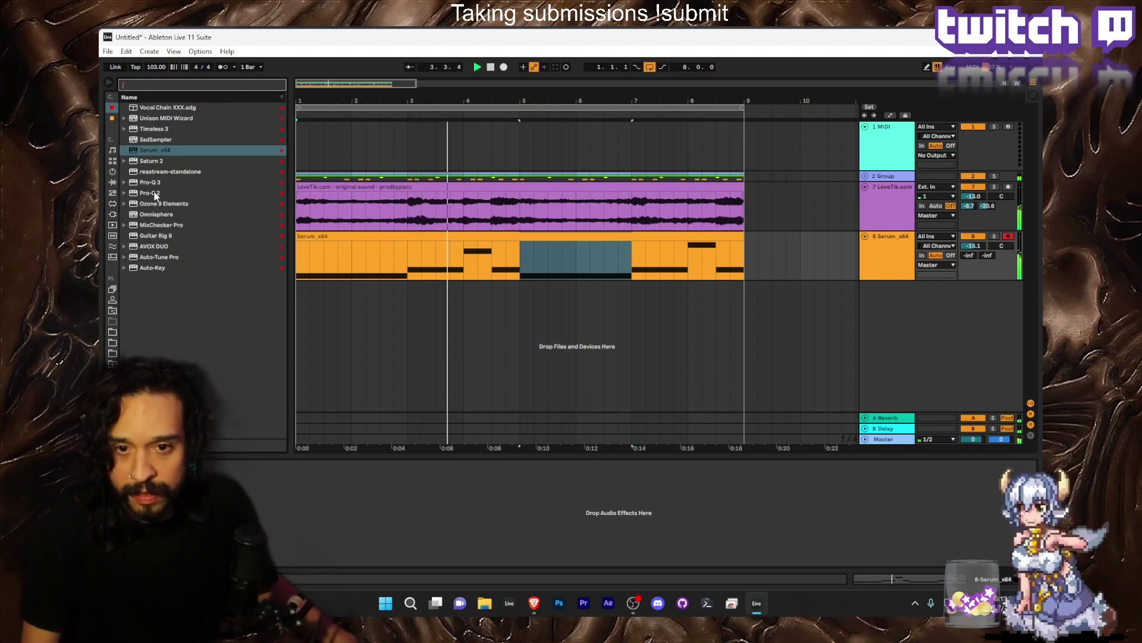
left_click(112, 182)
left_click(173, 82)
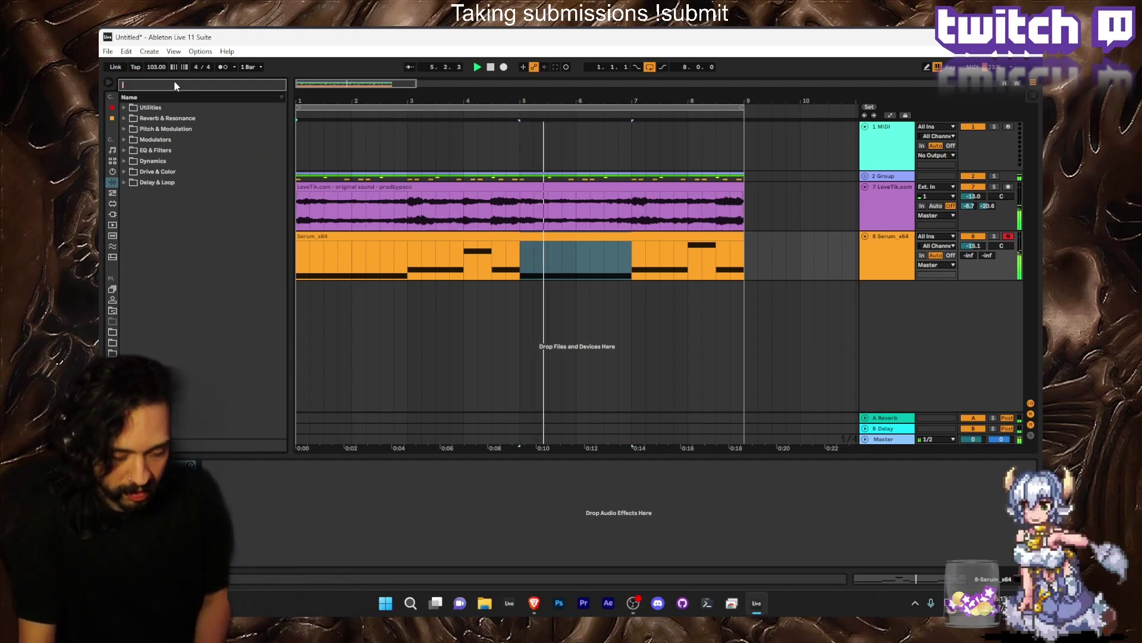
type("auto f")
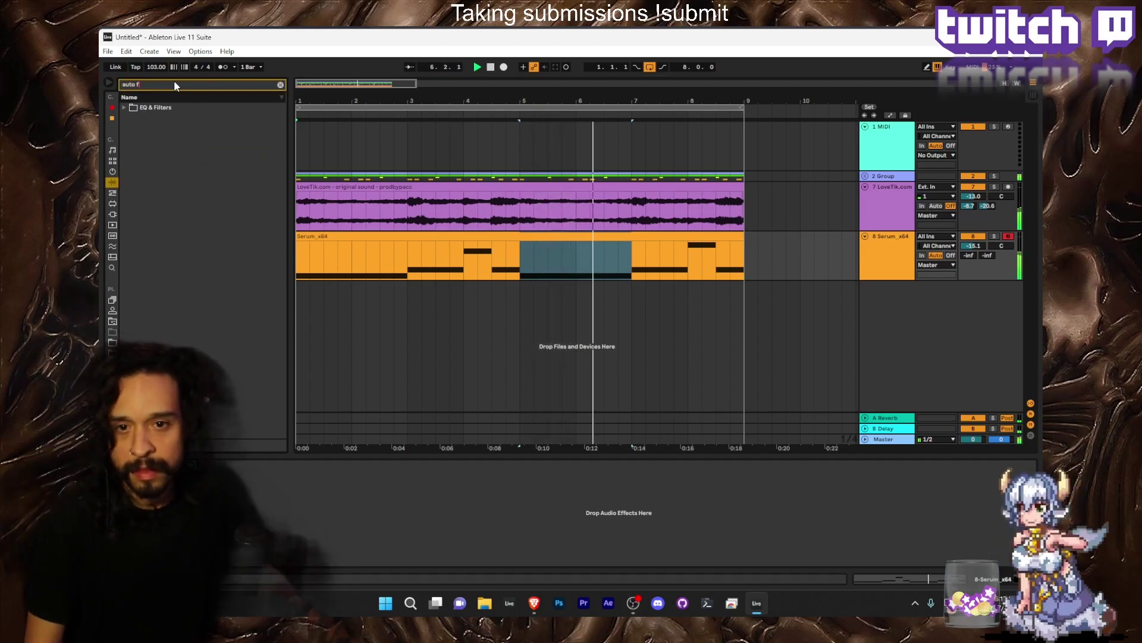
left_click(124, 109)
double_click(148, 117)
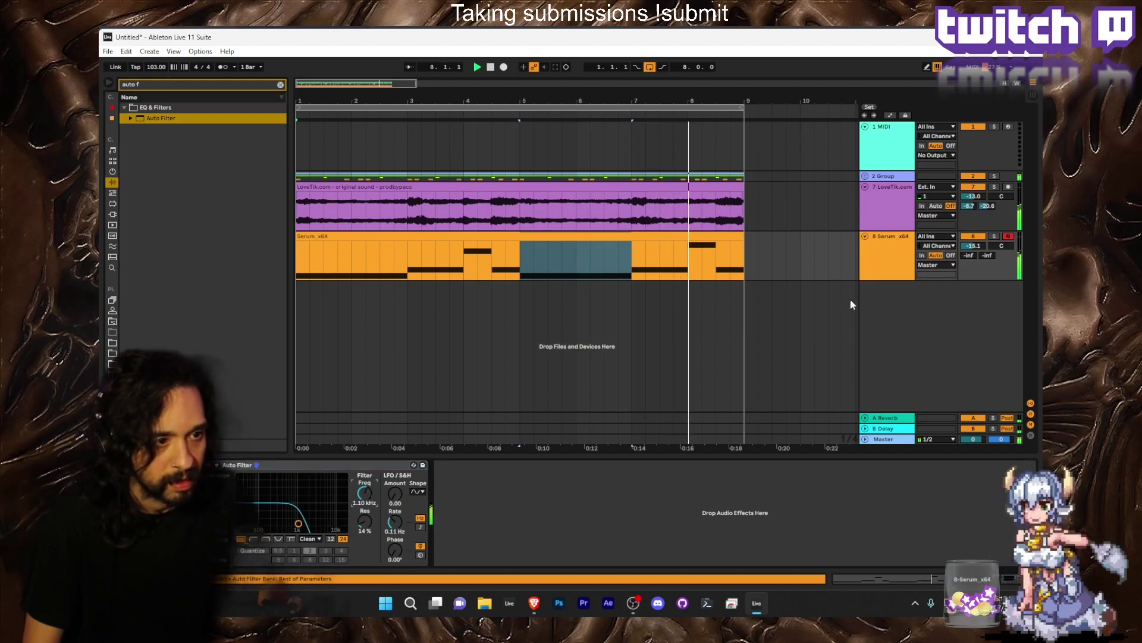
Add Saturn 2 with the Back in the Day amp preset, a Pro-C 2 side-chained to the kick and a Limiter to the Serum track.
key("Tab")
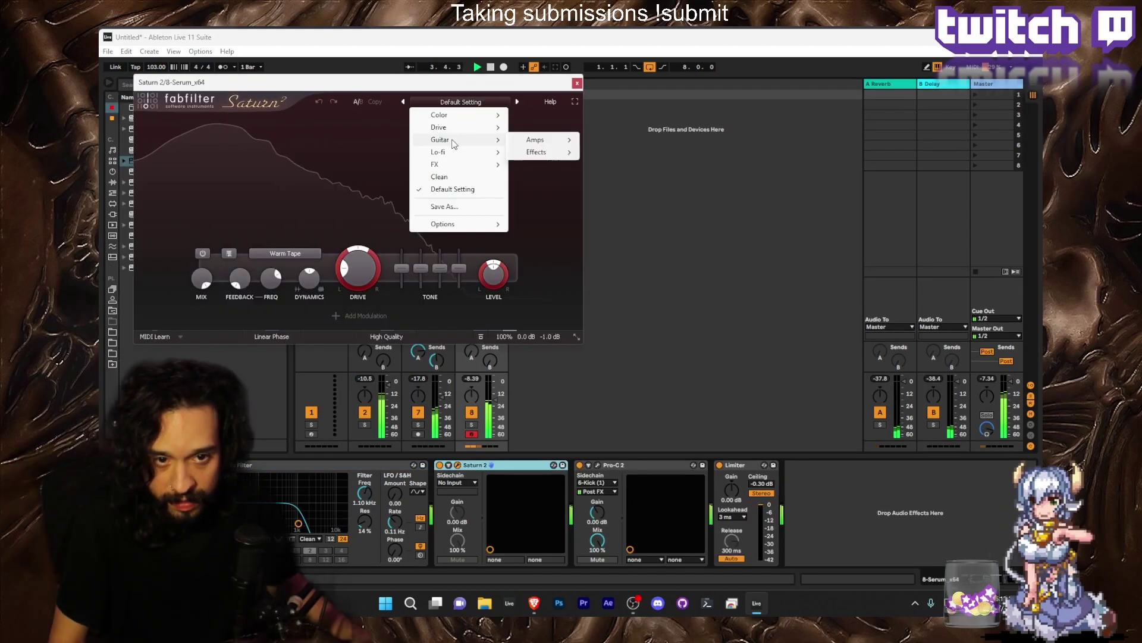
mouse_move(528, 143)
left_click(624, 139)
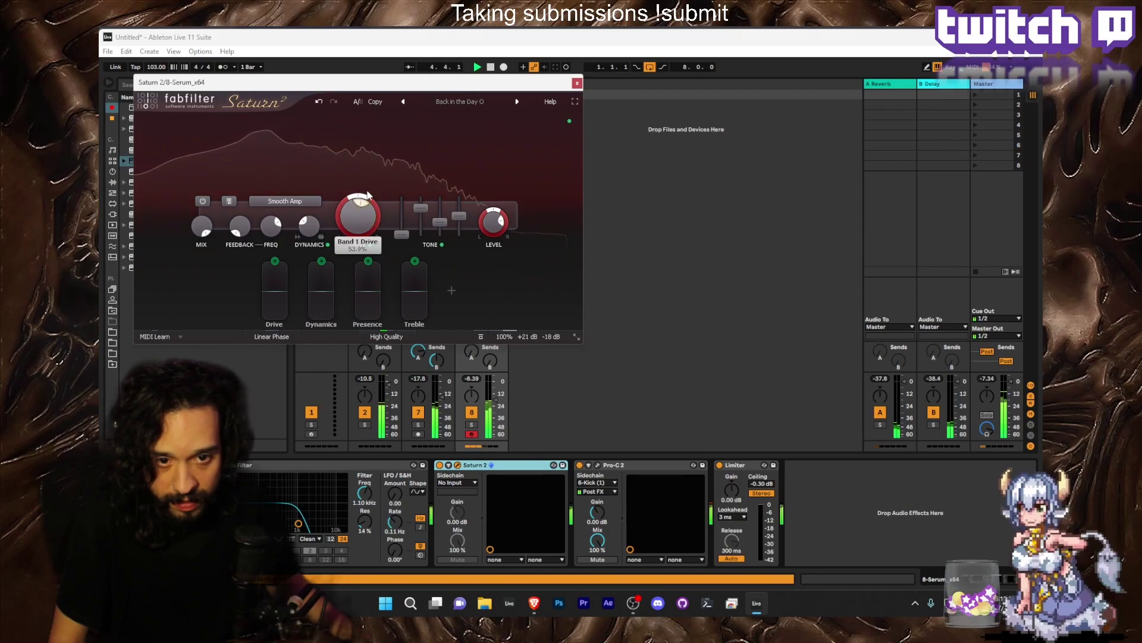
left_click_drag(459, 218, 441, 241)
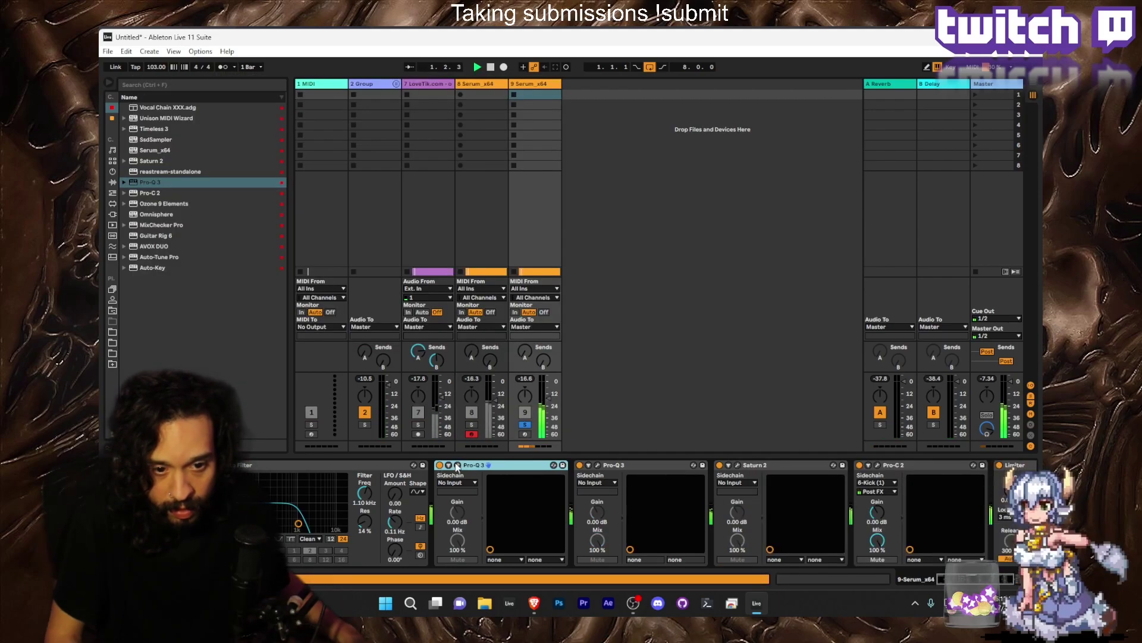
Delete the duplicate Pro-Q 3 from the second Serum track and raise the remaining Pro-Q 3's low cut to about 224 Hz.
left_click(457, 465)
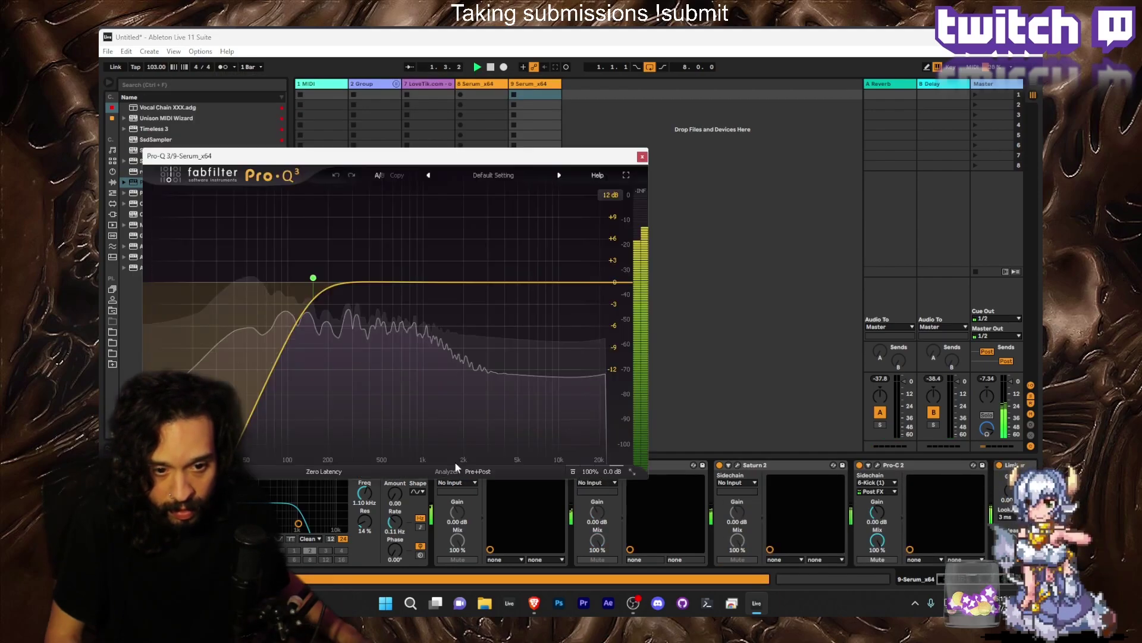
key("Delete")
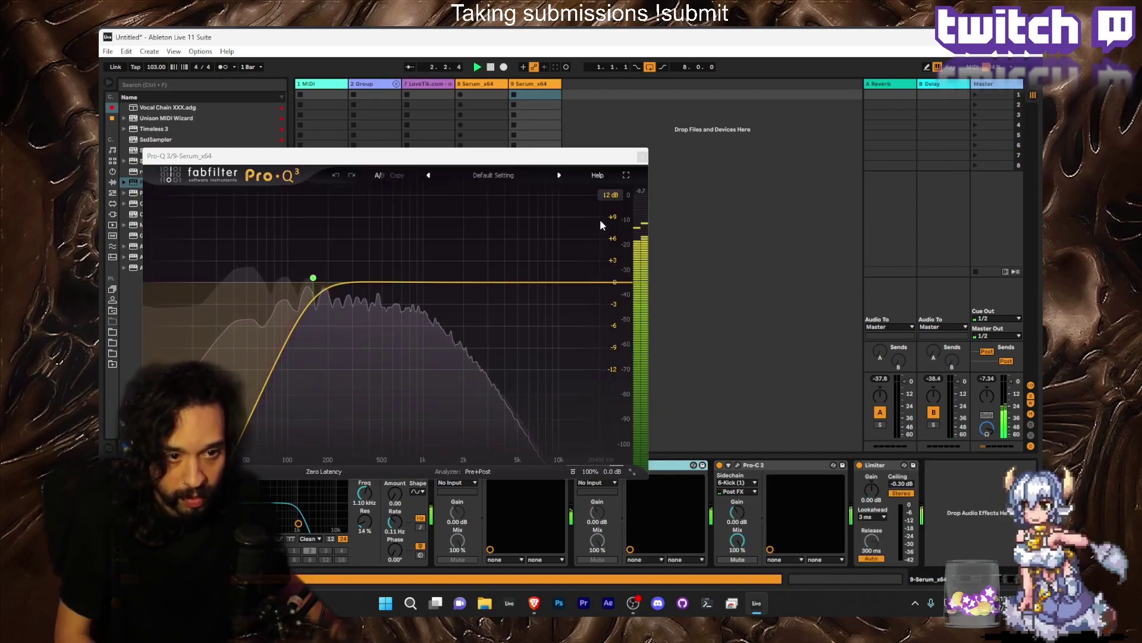
left_click_drag(315, 278, 338, 281)
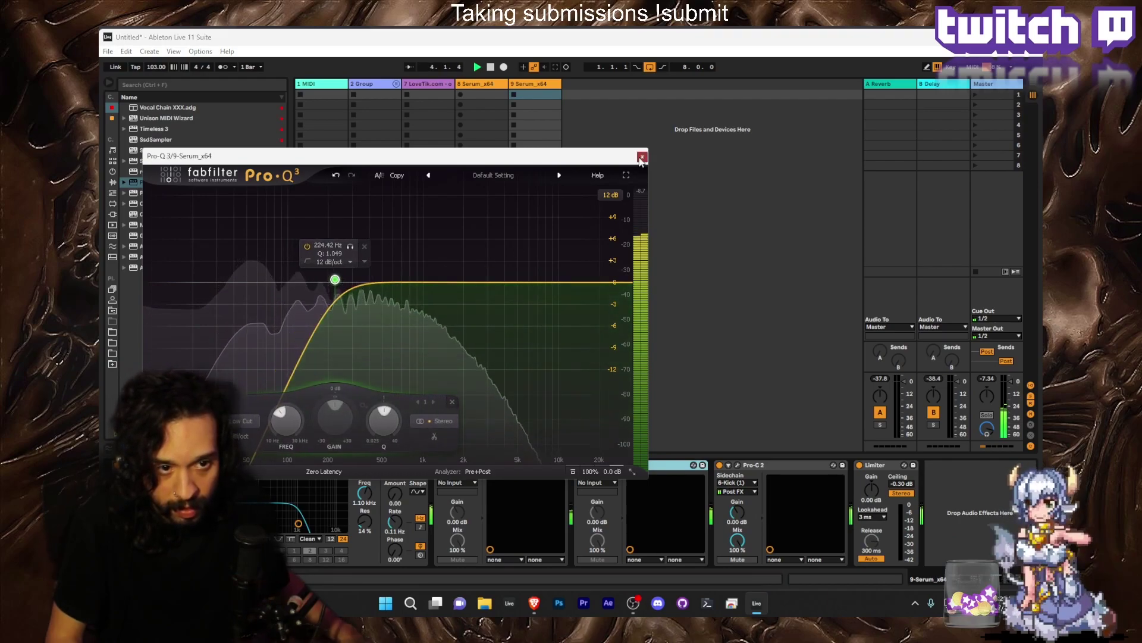
left_click(642, 156)
Check the two Serum tracks soloed together, clear the solos and group both tracks.
left_click(472, 424)
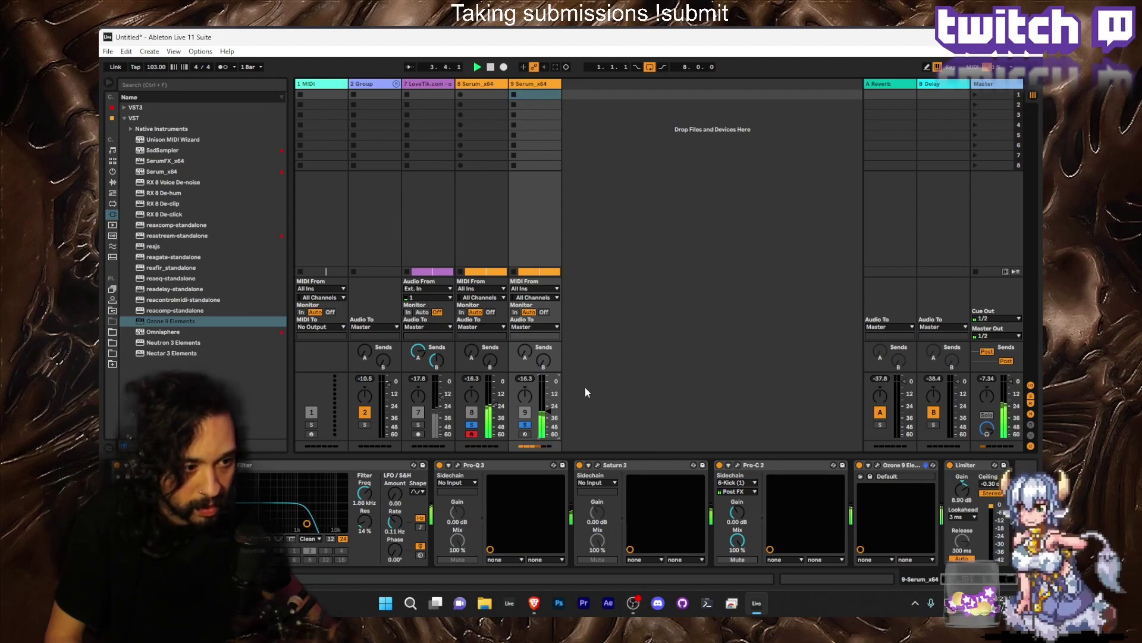
left_click(525, 424)
key("space")
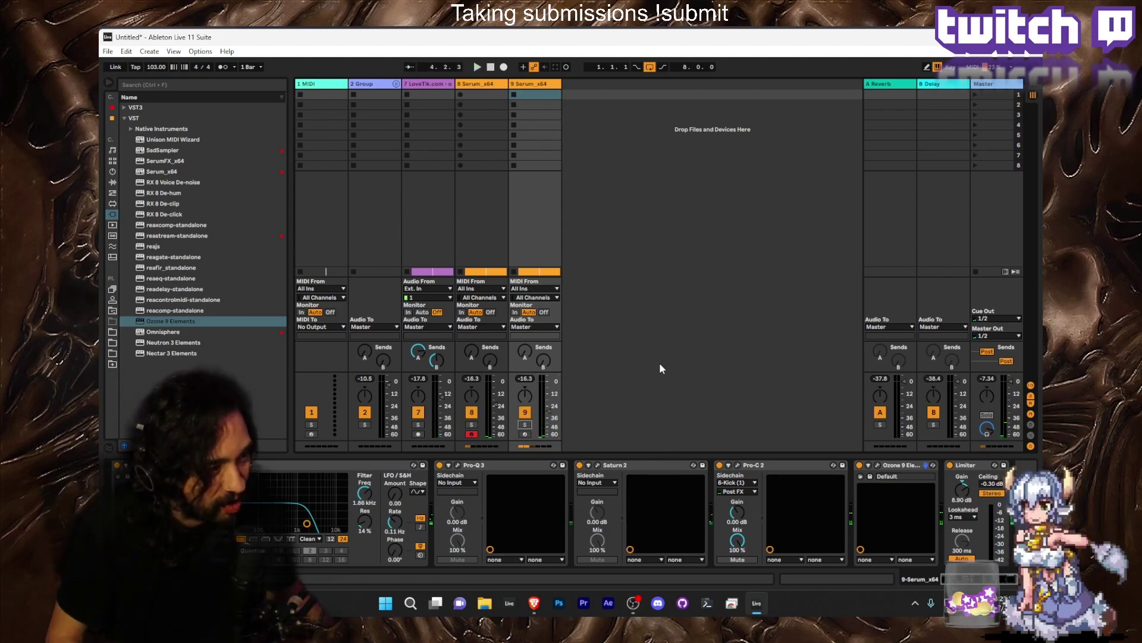
left_click(521, 87)
left_click(496, 87, "shift")
right_click(493, 85)
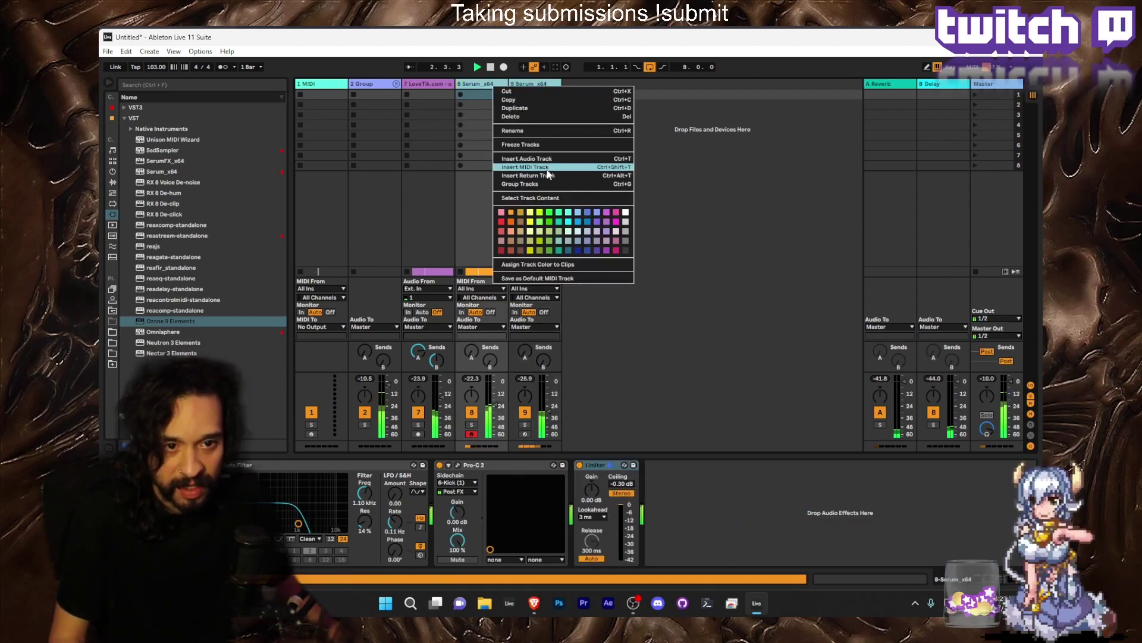
left_click(538, 185)
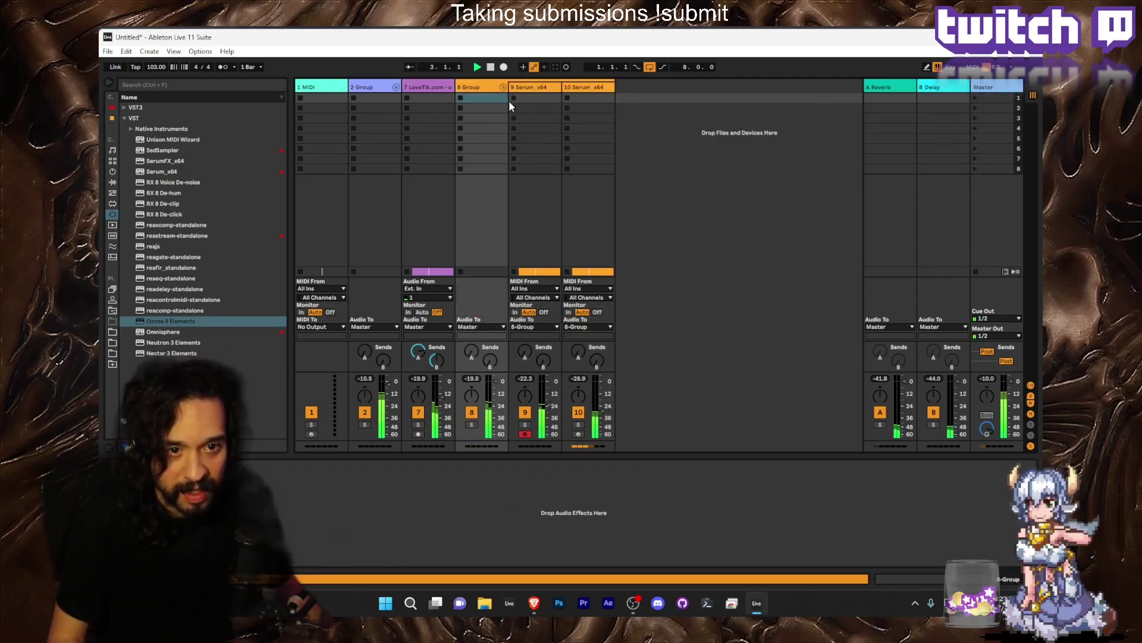
Return to the arrangement, unfold the drum group and add an audio track inside it between the Snare (5) and Kick (1) tracks.
left_click(1004, 90)
key("Tab")
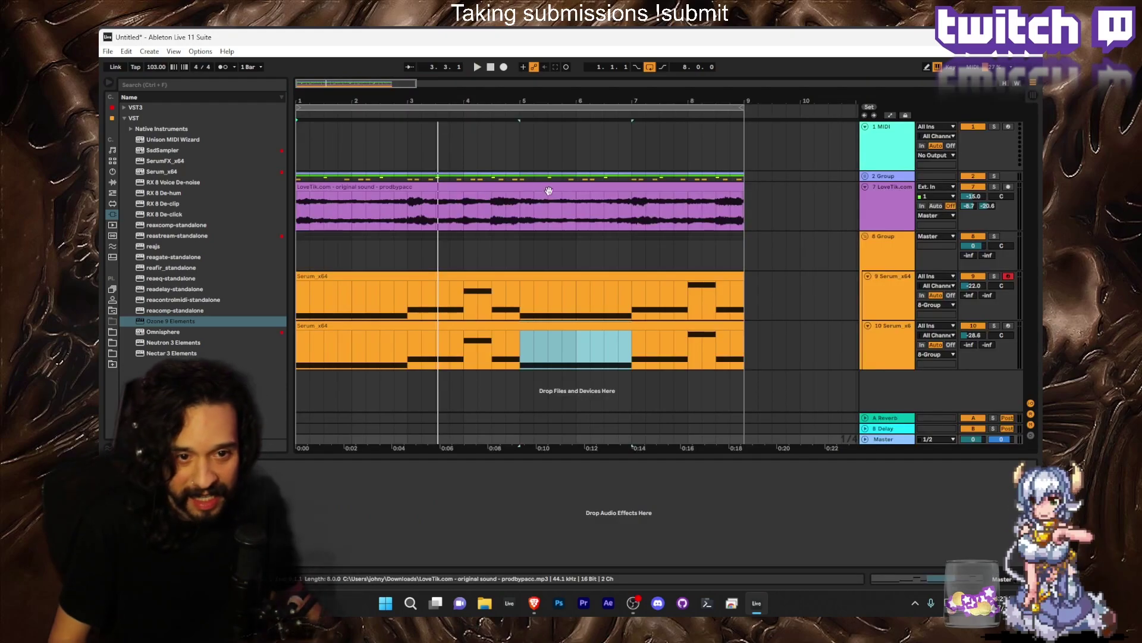
left_click(868, 174)
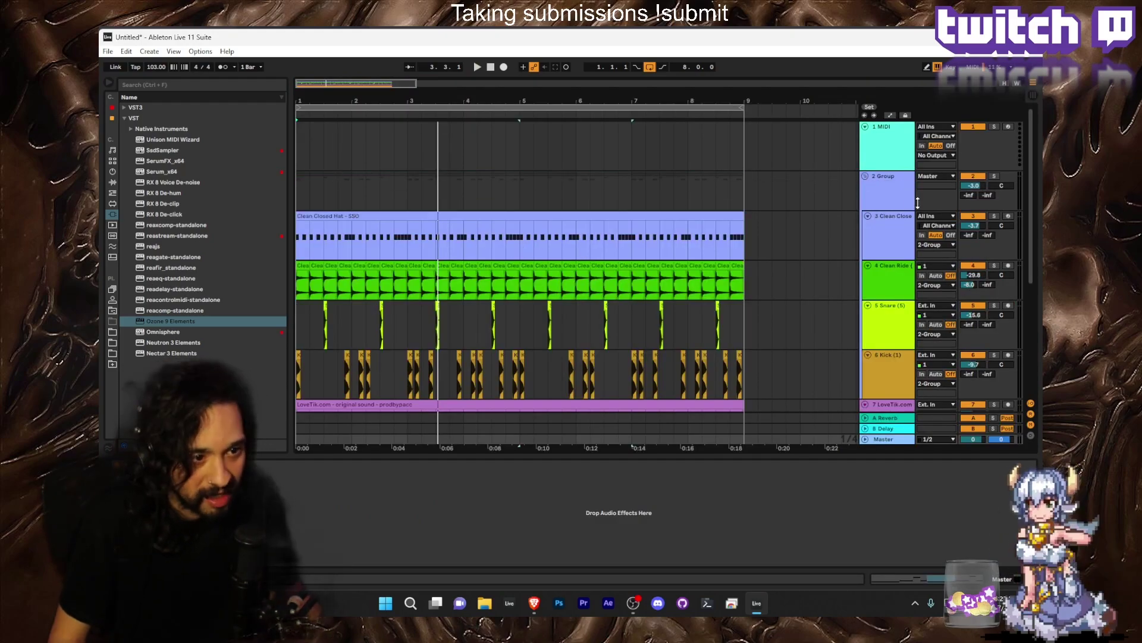
left_click(888, 143)
key("ctrl+t")
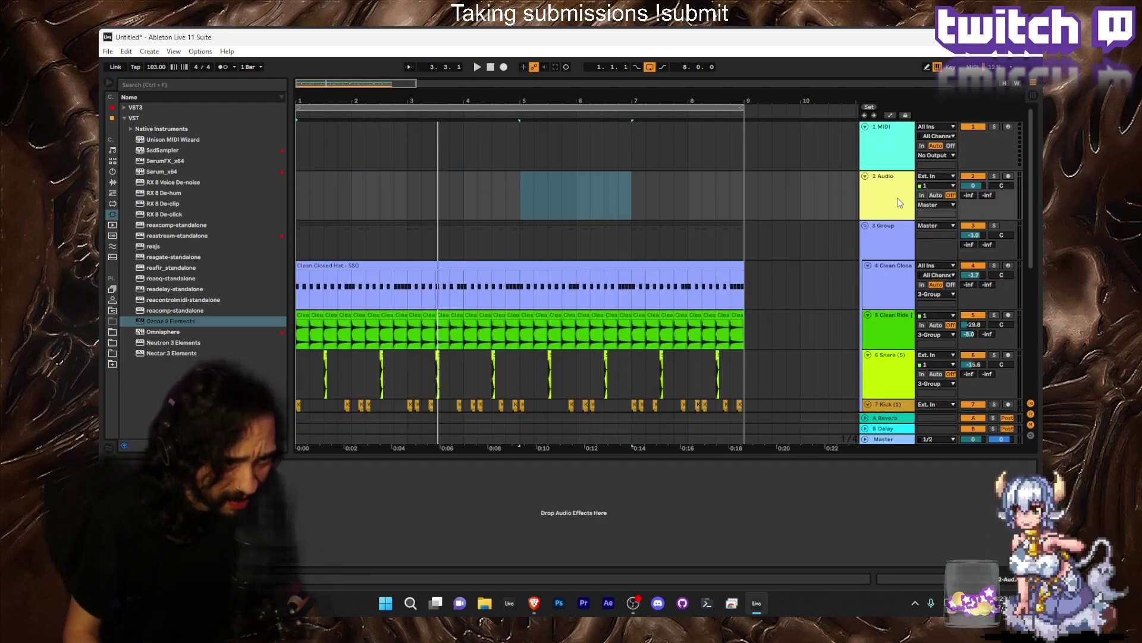
left_click(111, 331)
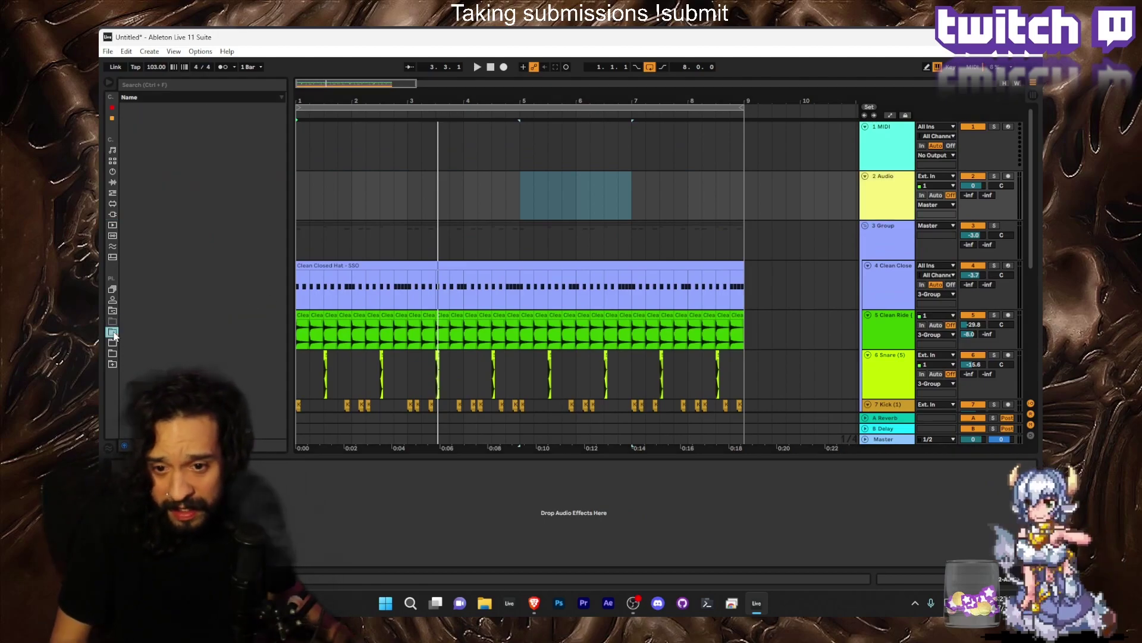
left_click_drag(882, 318, 886, 394)
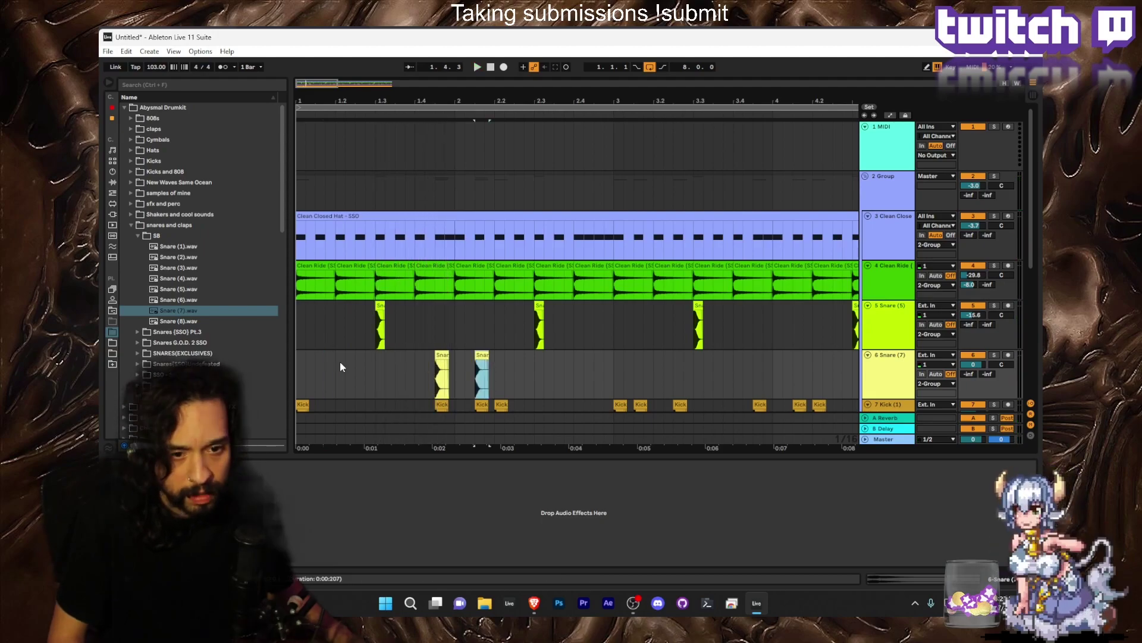
Arrange the Snare (7) hits near the end of bar 2, on beat 3.2 and on beat 4.4, checking them in playback.
left_click(341, 362)
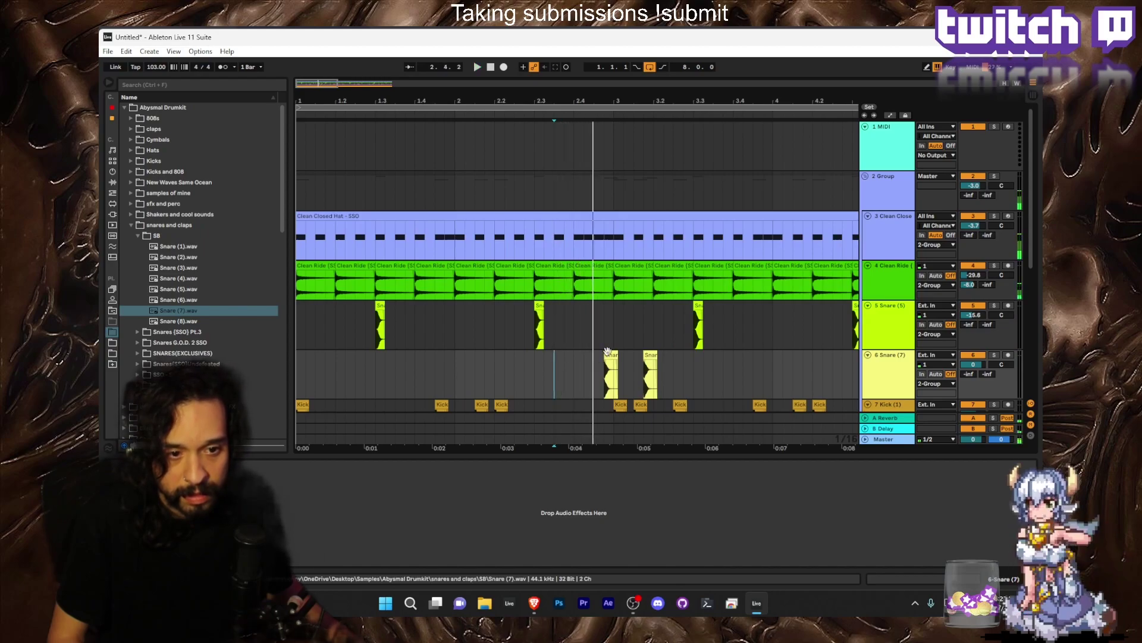
key("space")
left_click_drag(612, 359, 602, 360)
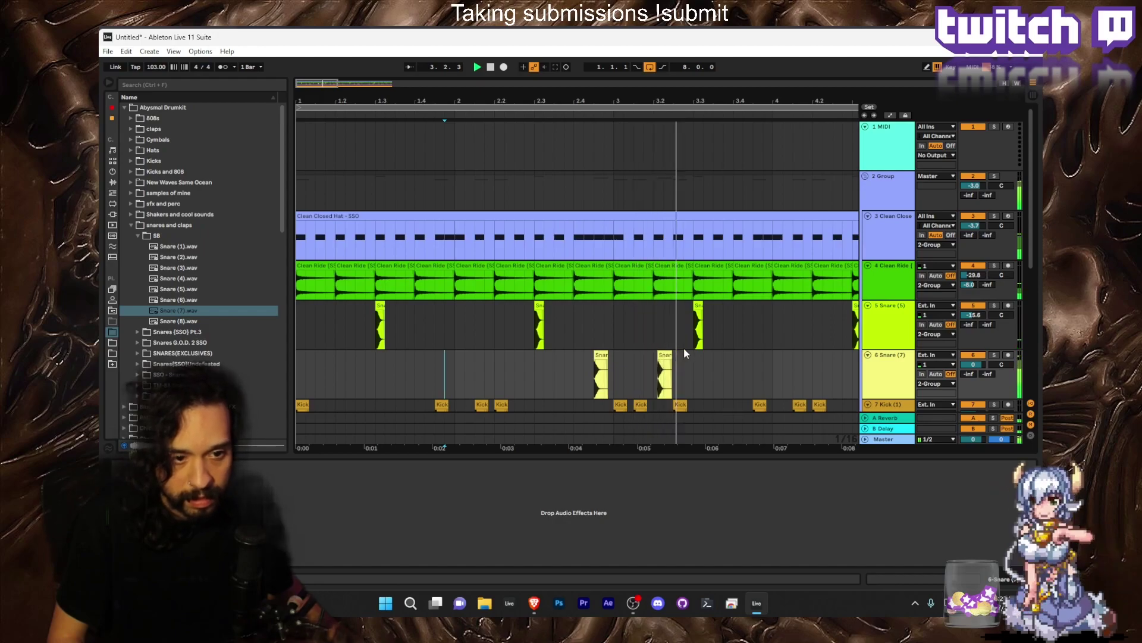
left_click(505, 366)
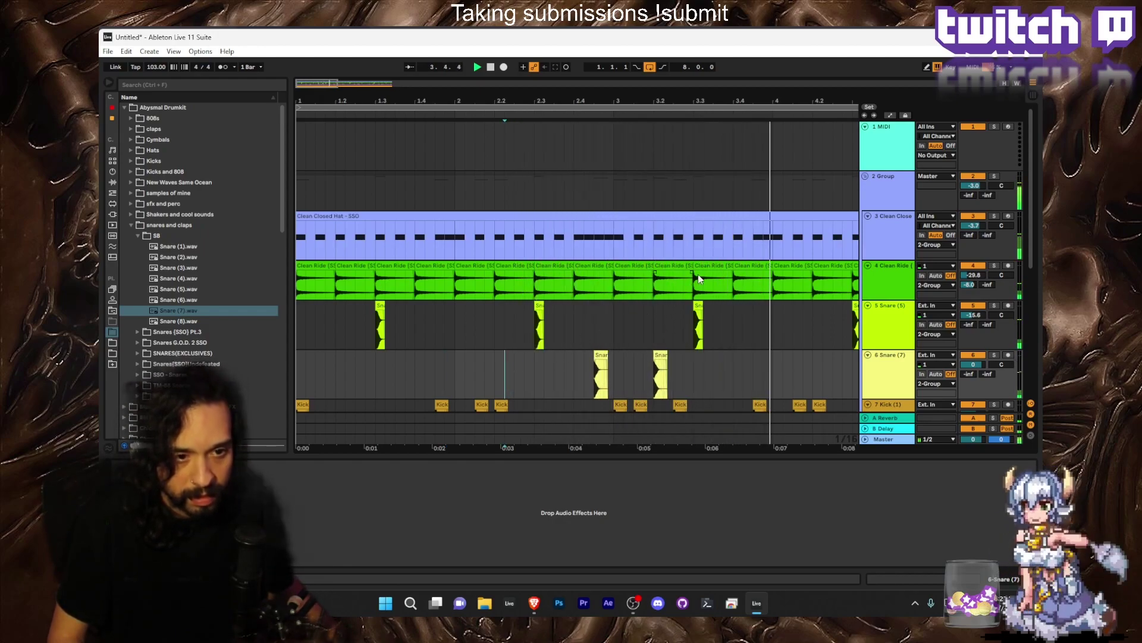
left_click(554, 362)
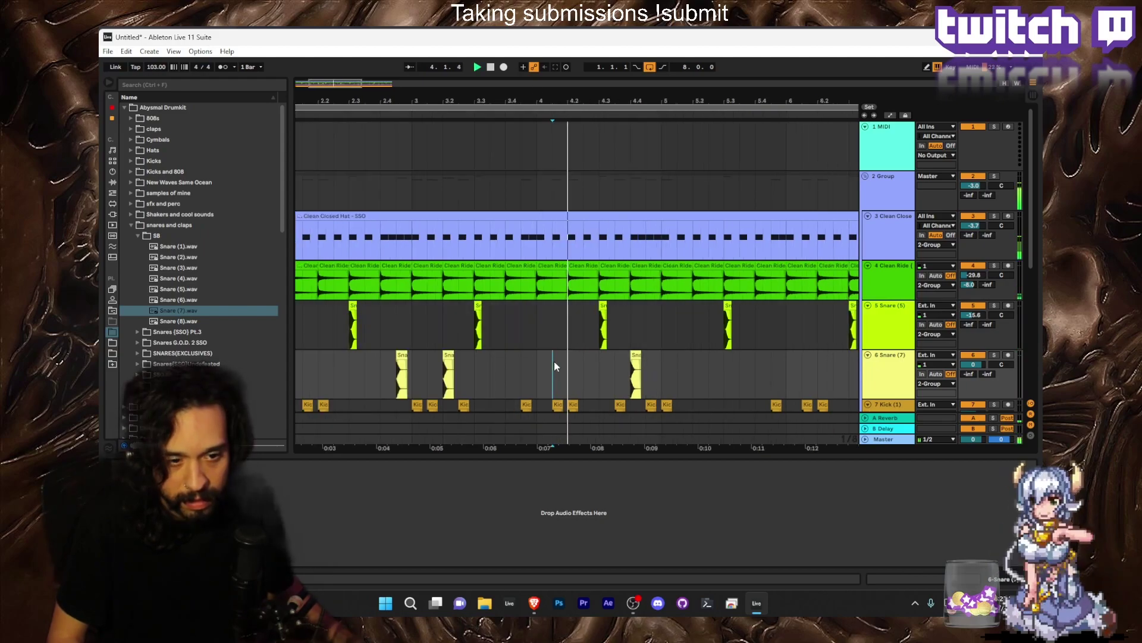
left_click_drag(395, 102, 396, 48)
Duplicate the Snare (7) pattern from bars 1–4 into bars 5–8 and set the track's volume to -14.4 dB.
left_click(444, 362)
left_click_drag(443, 362, 266, 378)
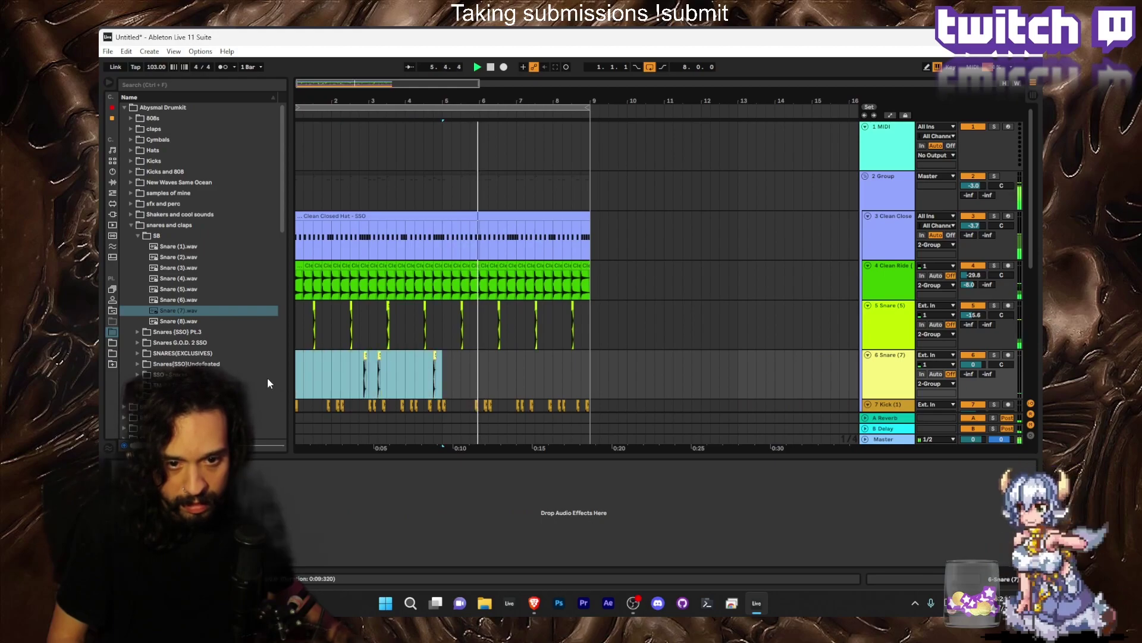
key("ctrl+f")
key("Escape")
left_click_drag(444, 364, 306, 372)
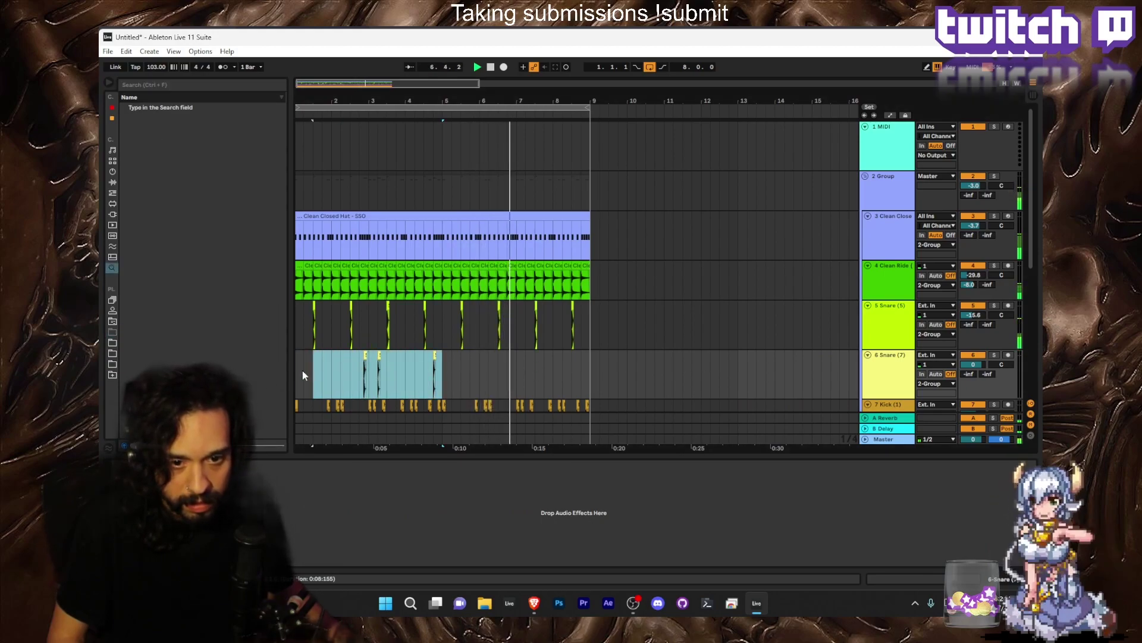
key("ctrl+d")
left_click_drag(973, 364, 973, 367)
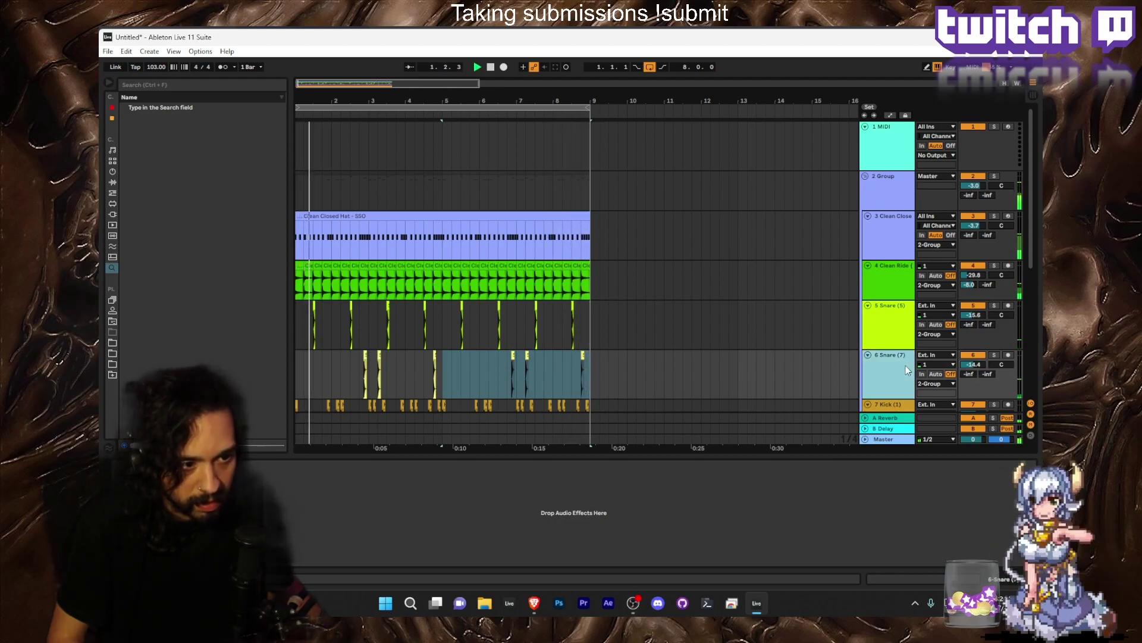
Insert an audio track below Snare (7) and search the sample folder for "open hat".
key("ctrl+t")
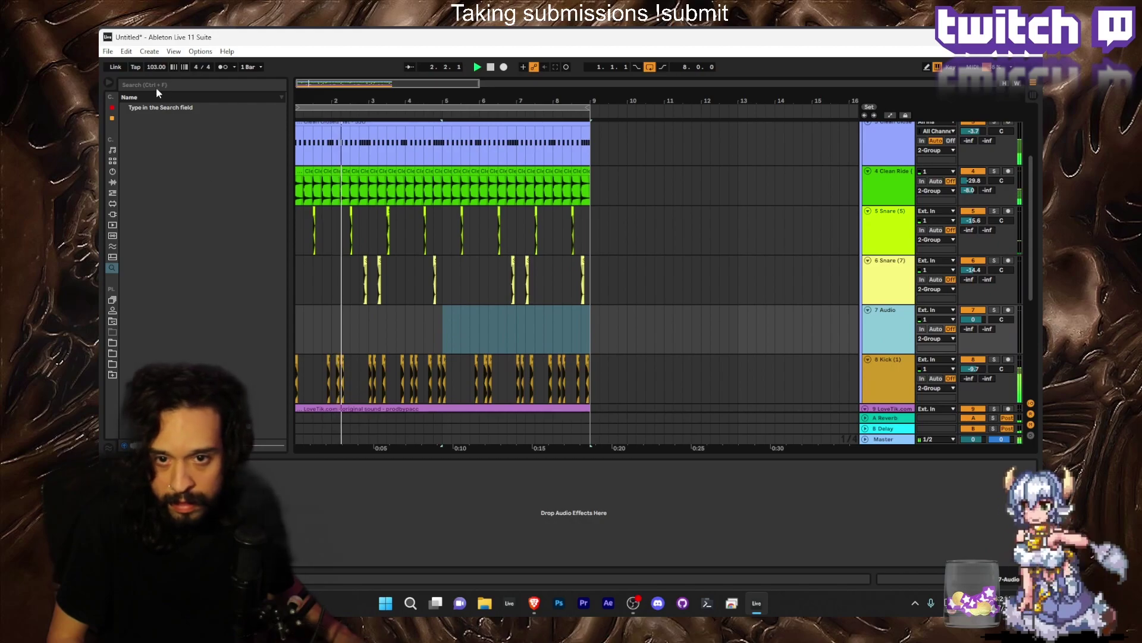
left_click(113, 343)
left_click(138, 83)
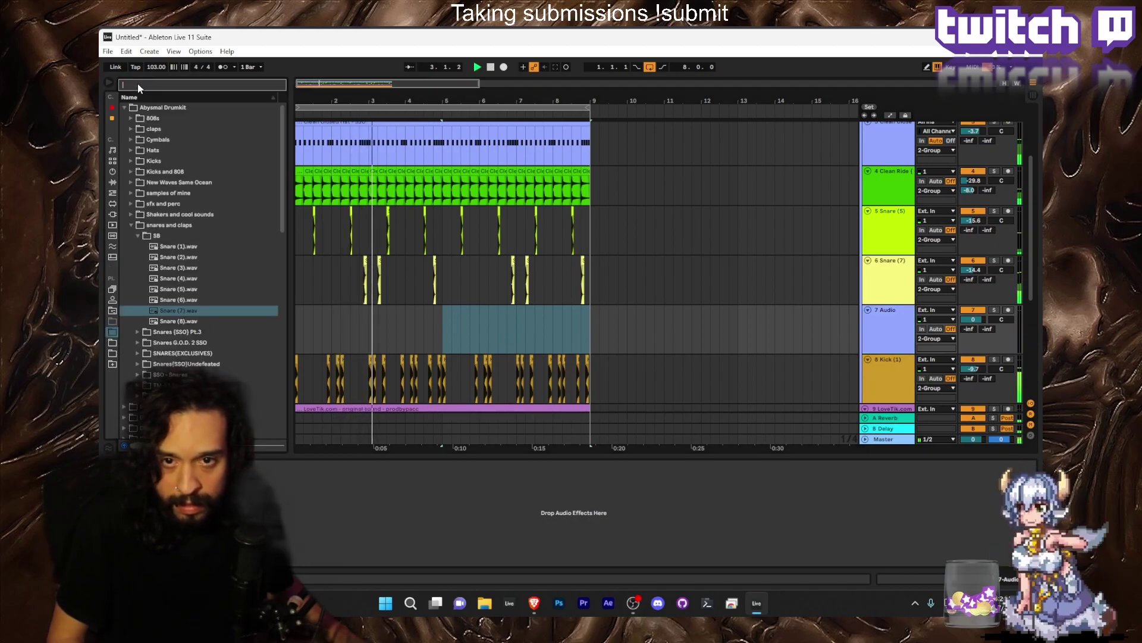
type("open hat")
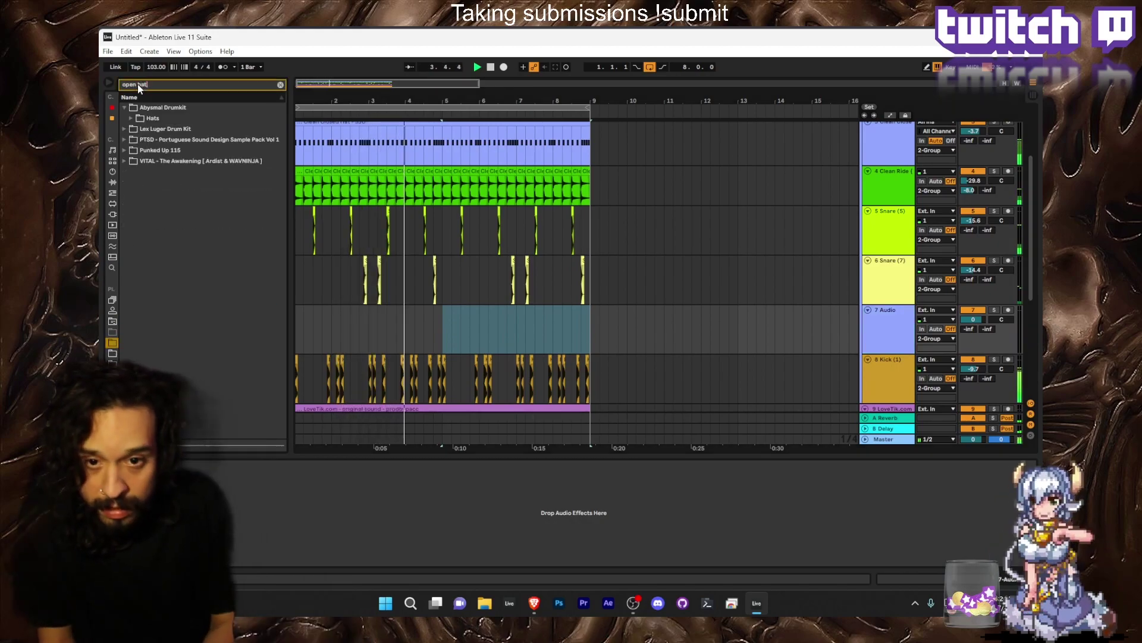
Audition samples in Open & Closed Hats[SSO]Undefeated and place SSO Killer Hat.wav on the new track at beat 1.2.
left_click(132, 118)
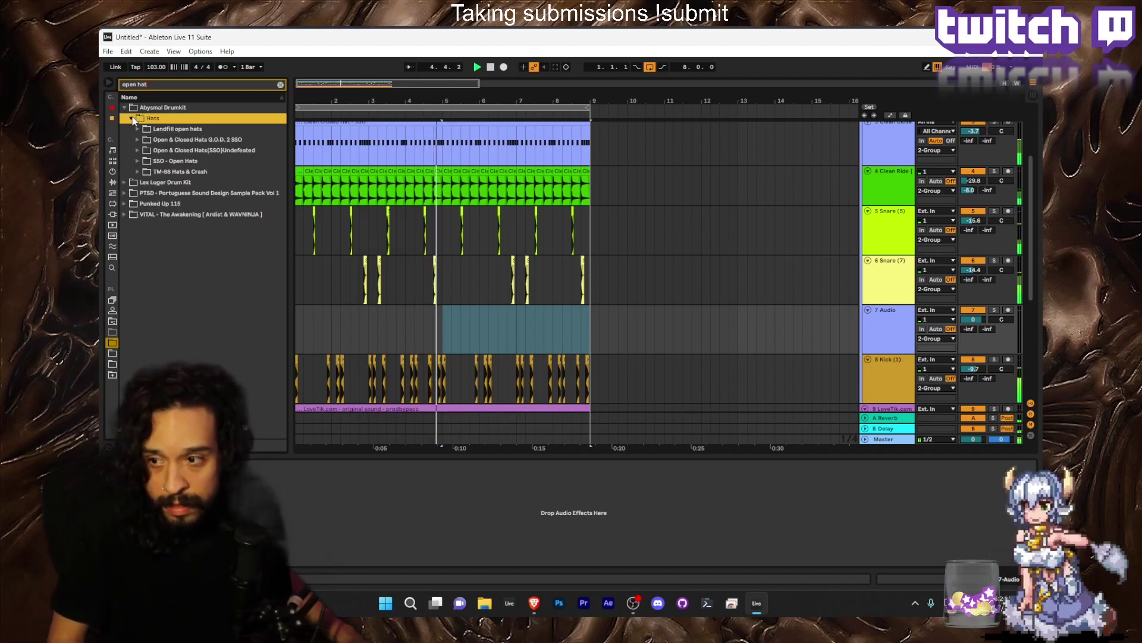
left_click(138, 151)
left_click(182, 183)
left_click(189, 257)
left_click(187, 268)
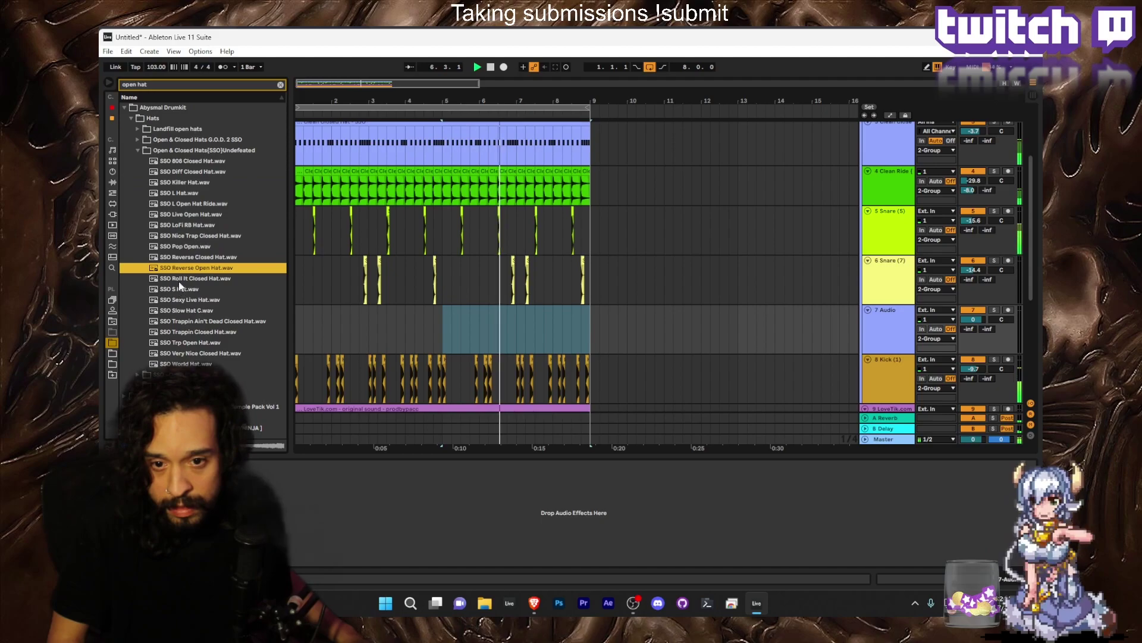
left_click_drag(190, 257, 360, 329)
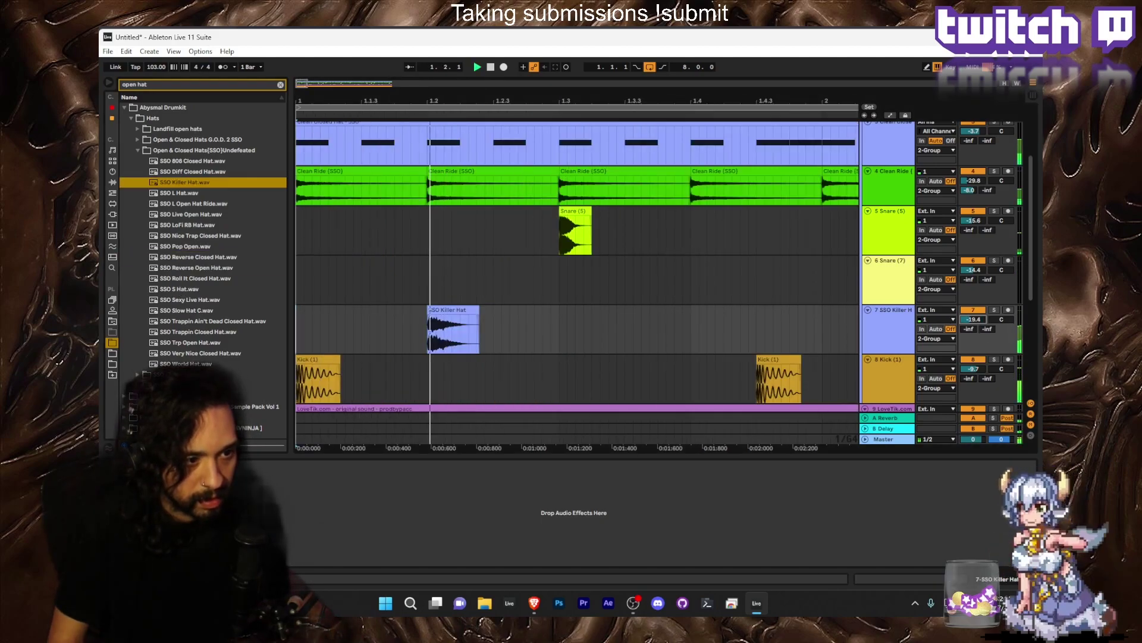
Build a two-bar SSO Killer Hat pattern on beats 1.2, 2.2 and 2.4 and duplicate it through bar 8, with the track at -15.8 dB.
left_click_drag(424, 95, 423, 39)
left_click_drag(405, 310, 286, 314)
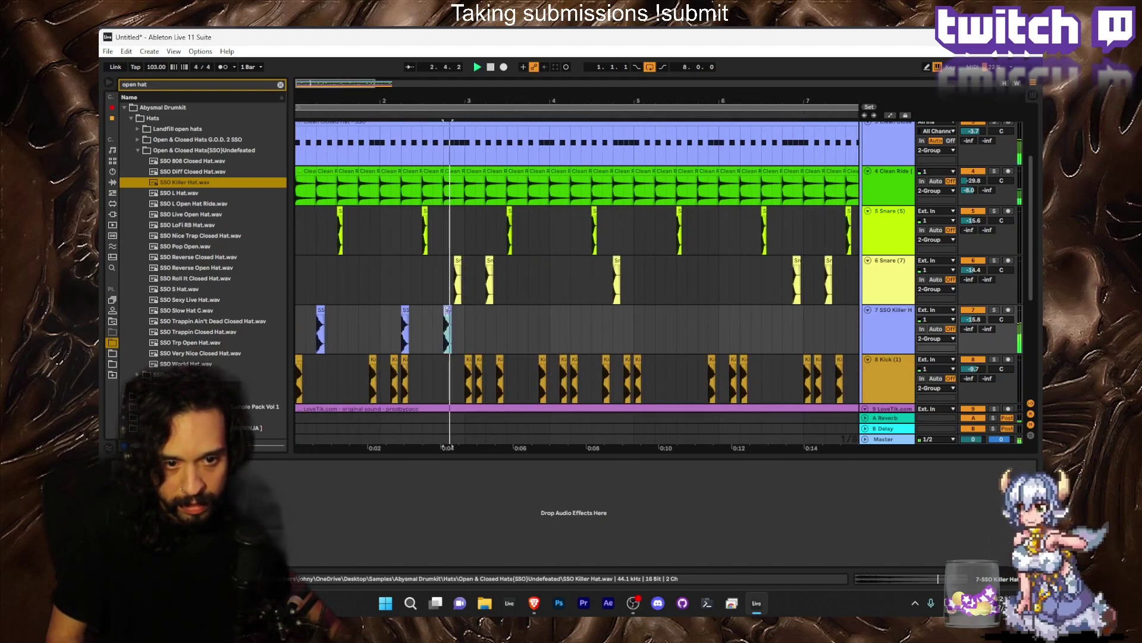
key("ctrl+f")
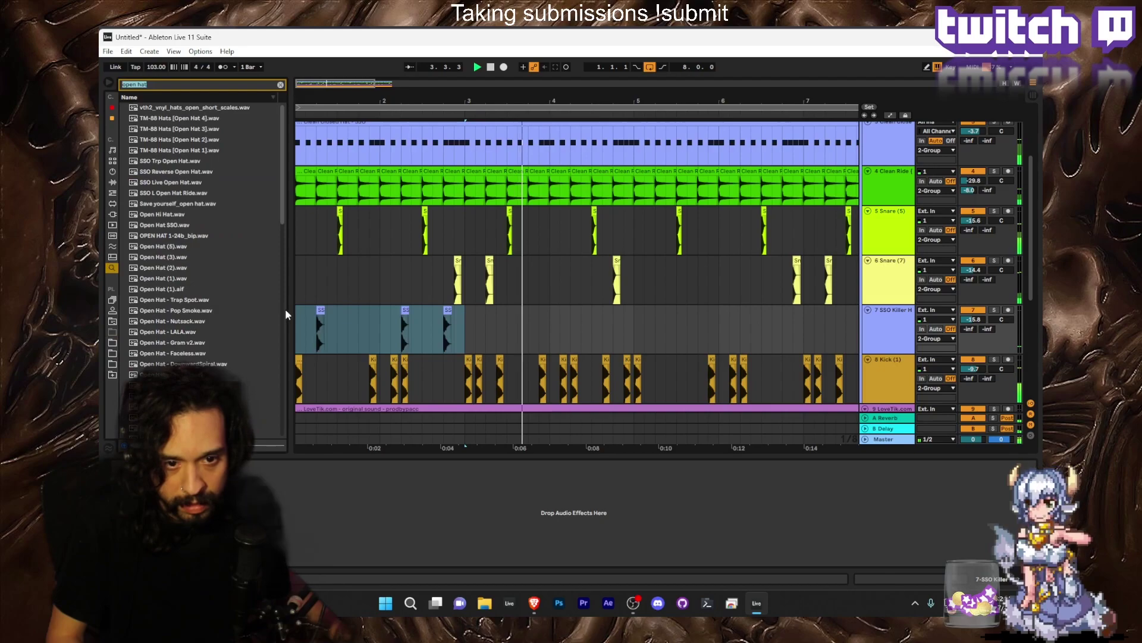
left_click_drag(467, 309, 288, 314)
left_click_drag(469, 306, 304, 314)
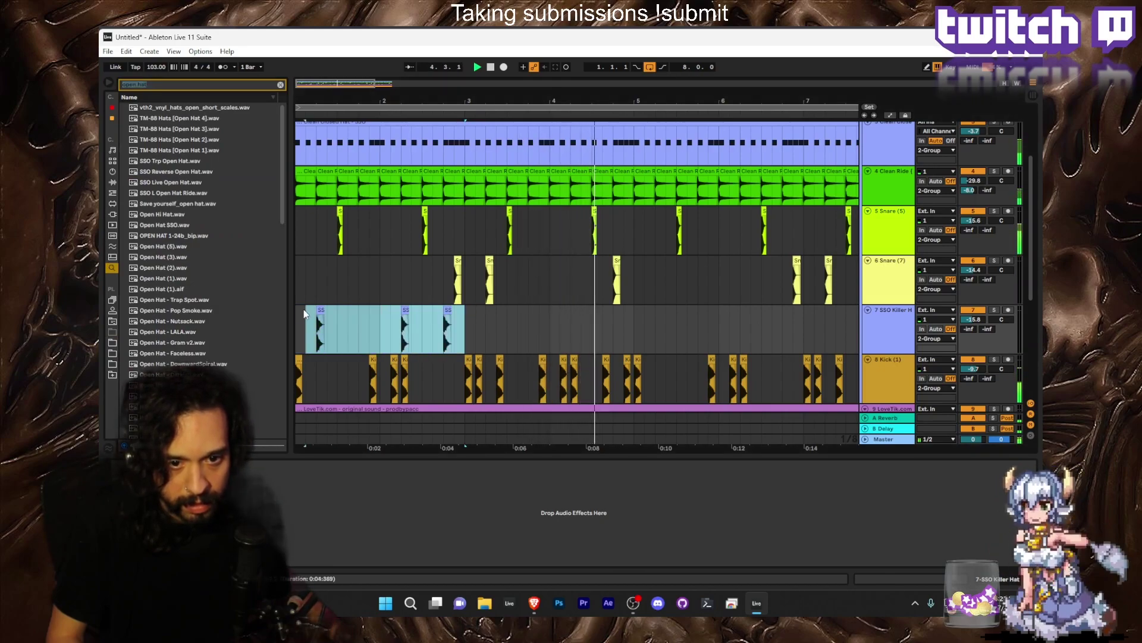
key("ctrl+d")
key("ctrl+d")
key("ctrl+d")
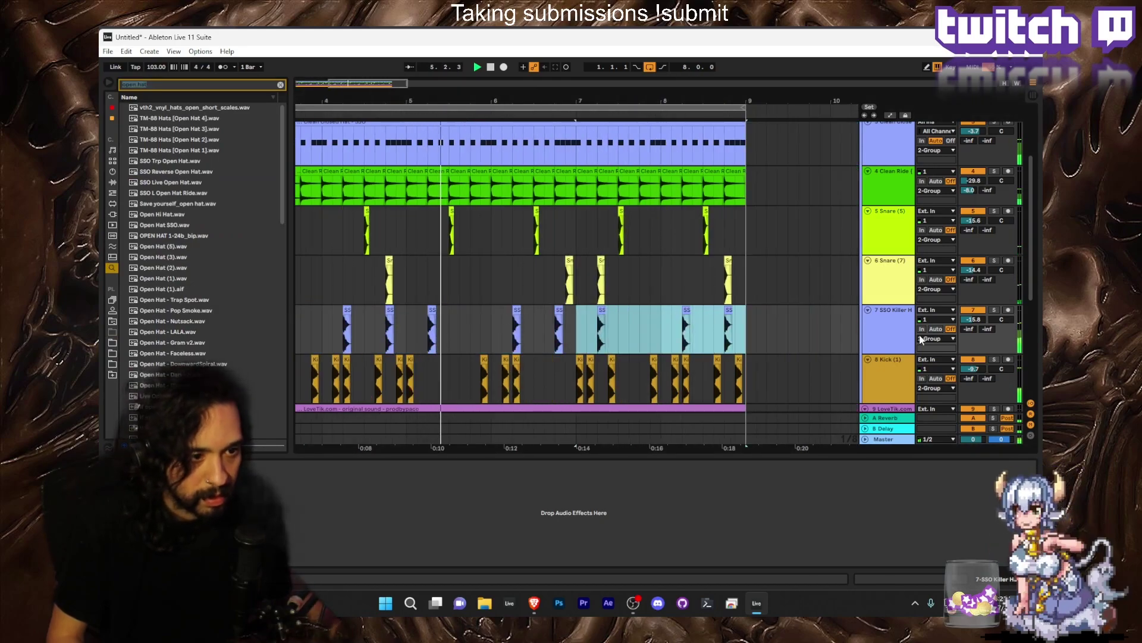
Fold the drum group and put a side-chained Pro-C 2 on the Serum group, like the one on the first Serum track.
scroll(883, 203, "up", 3)
left_click(865, 163)
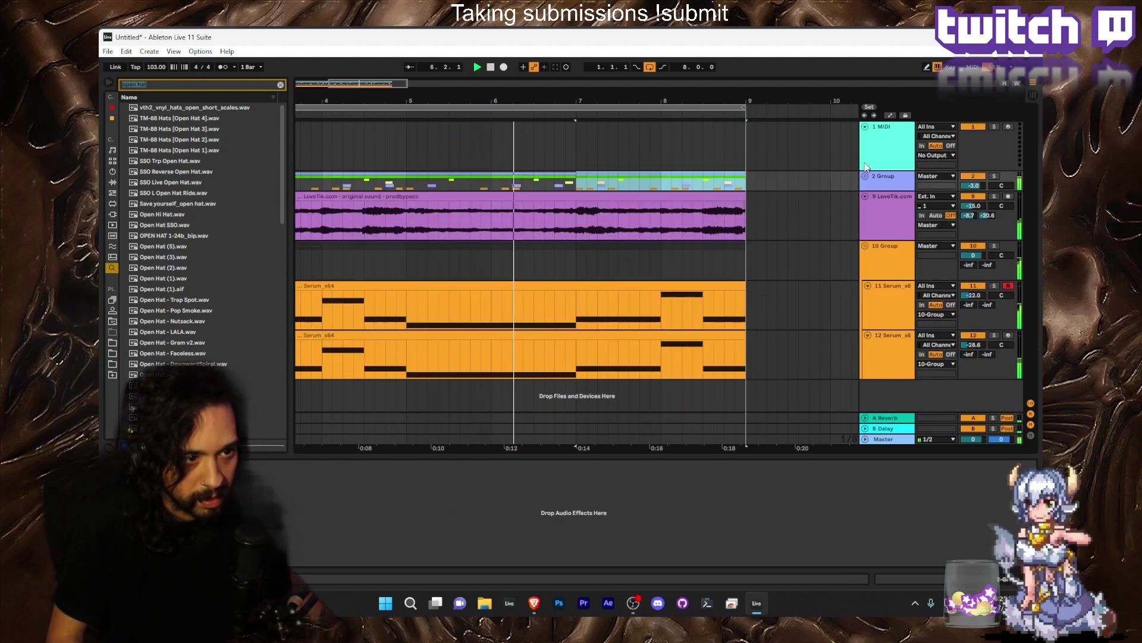
left_click(889, 311)
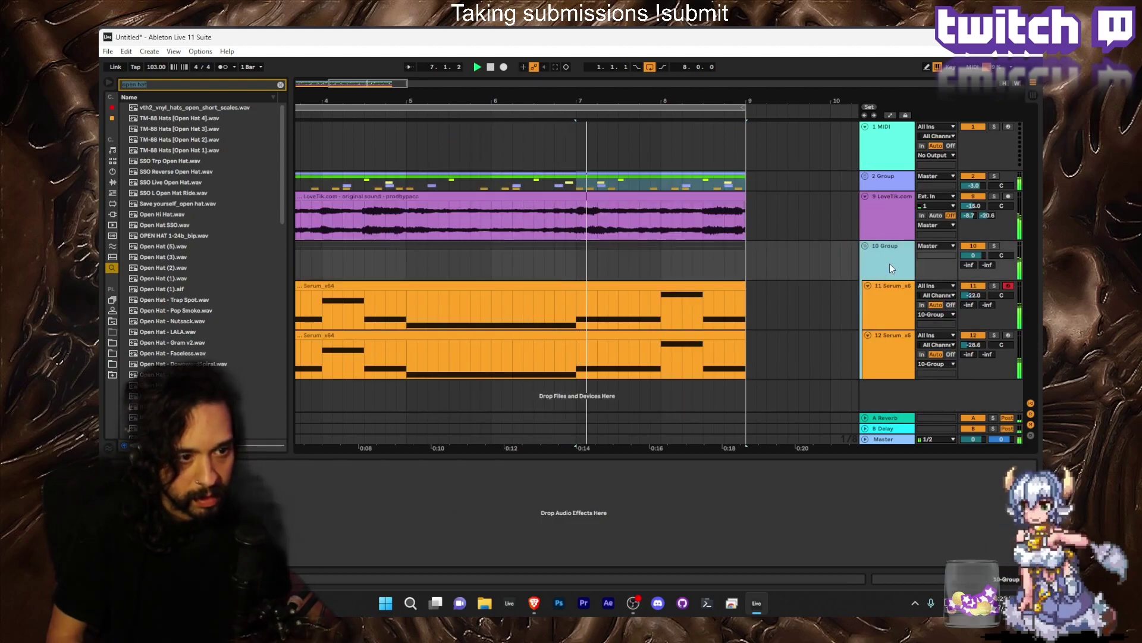
left_click(886, 296)
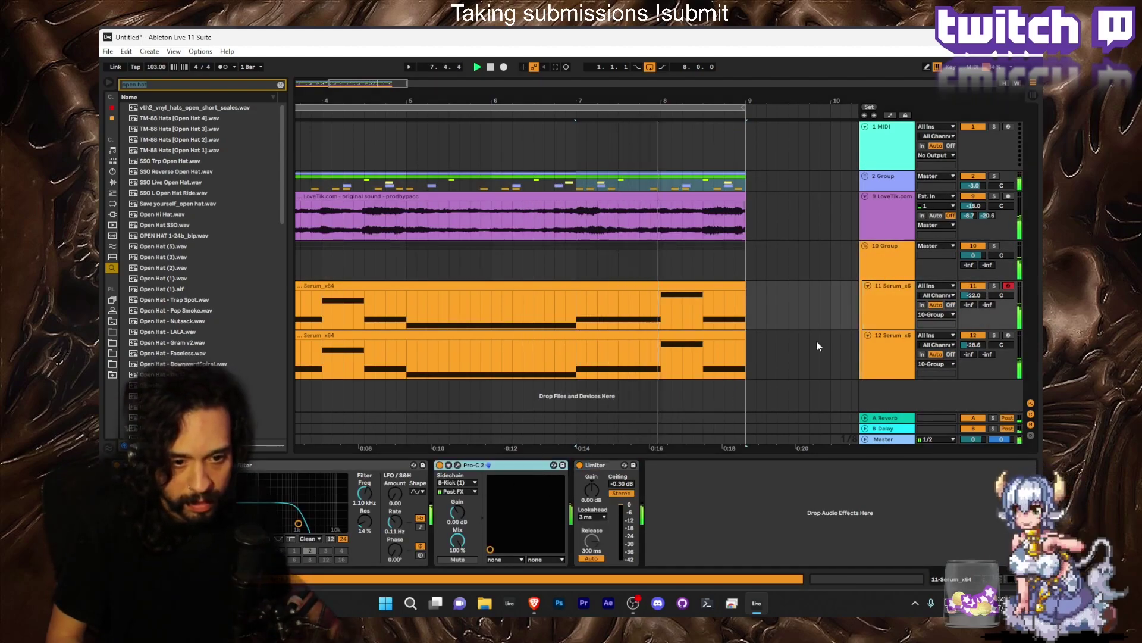
left_click(890, 265)
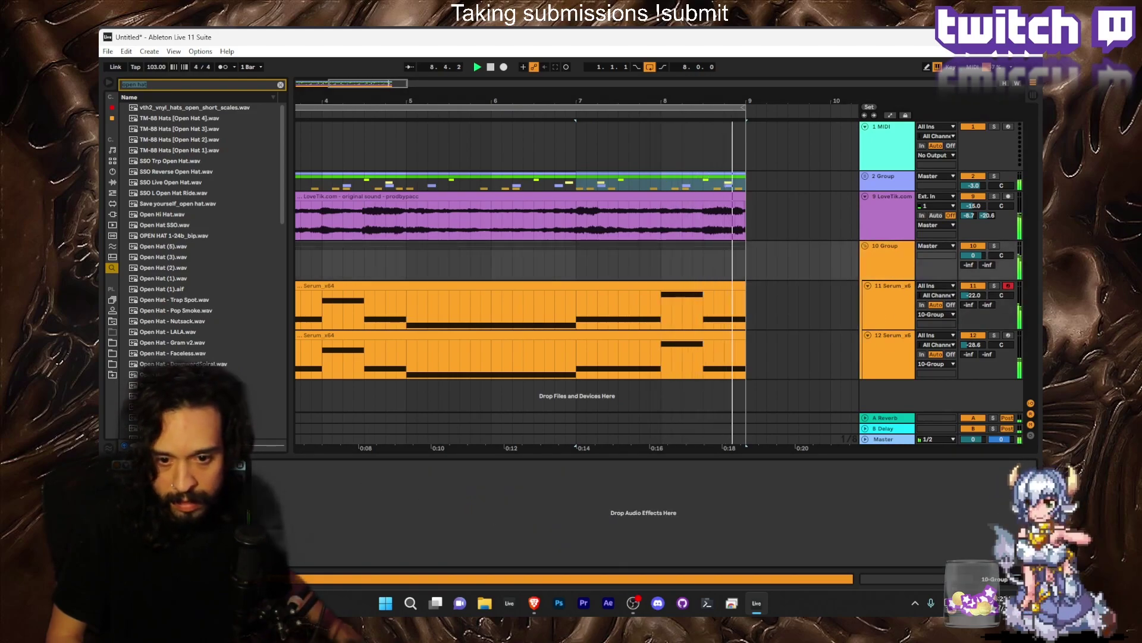
Lower the threshold and raise the ratio of the Serum group's Pro-C 2 to strengthen the side-chain ducking.
left_click_drag(168, 253, 161, 296)
left_click_drag(232, 257, 232, 207)
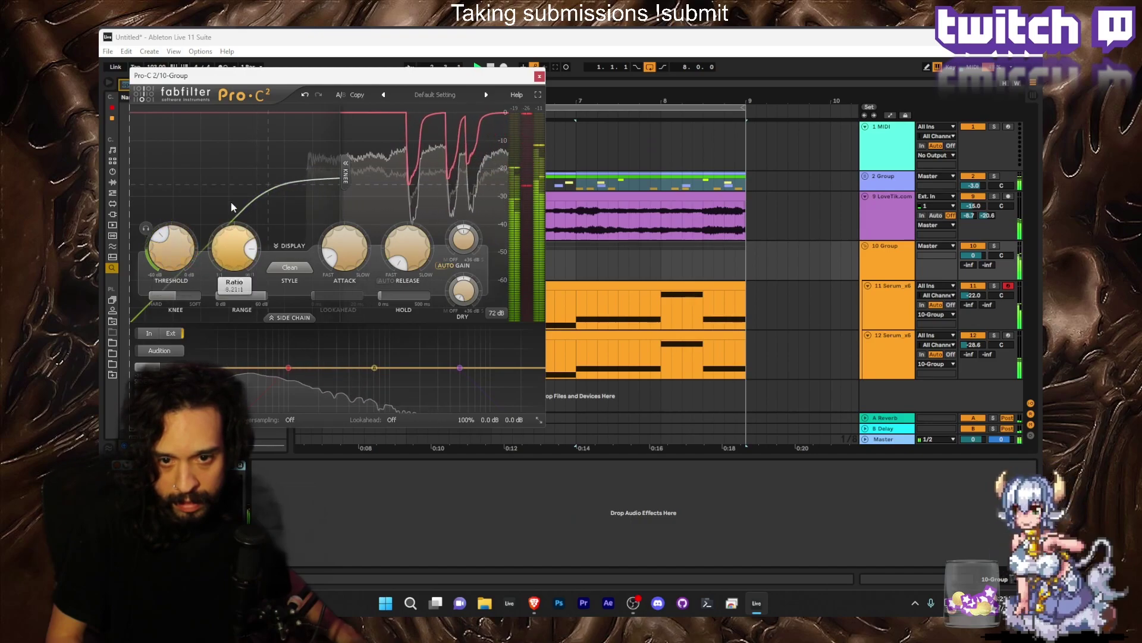
mouse_move(166, 255)
left_mouse_down()
mouse_move(166, 234)
mouse_move(166, 250)
left_mouse_up()
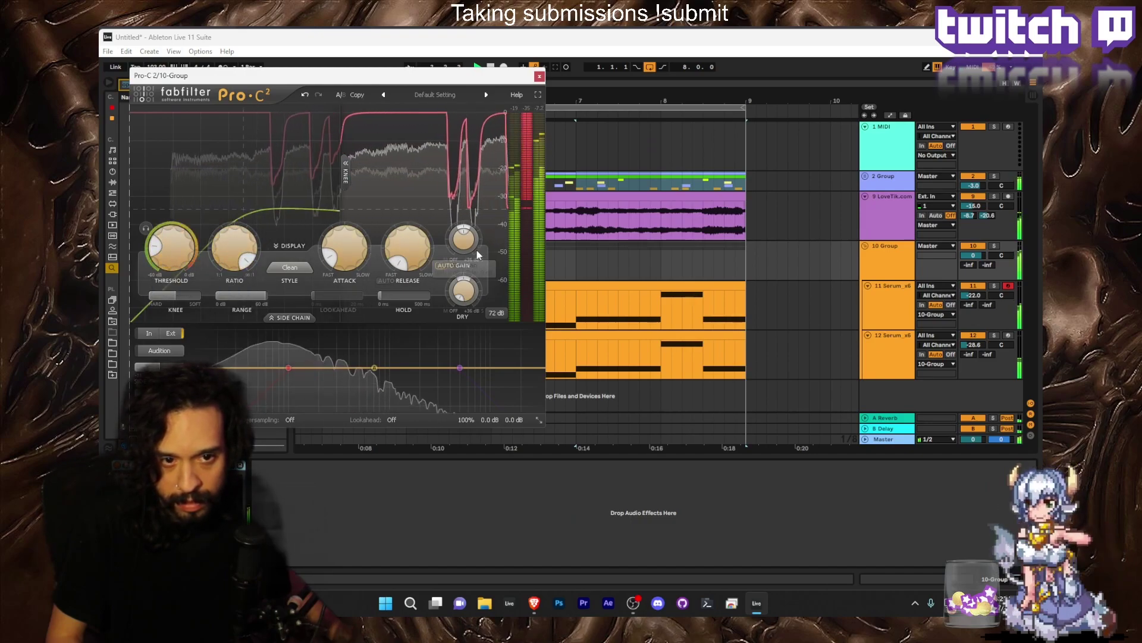
Lower the Serum group's volume to -13.8 dB and close its Pro-C 2 window.
left_click_drag(977, 256, 976, 273)
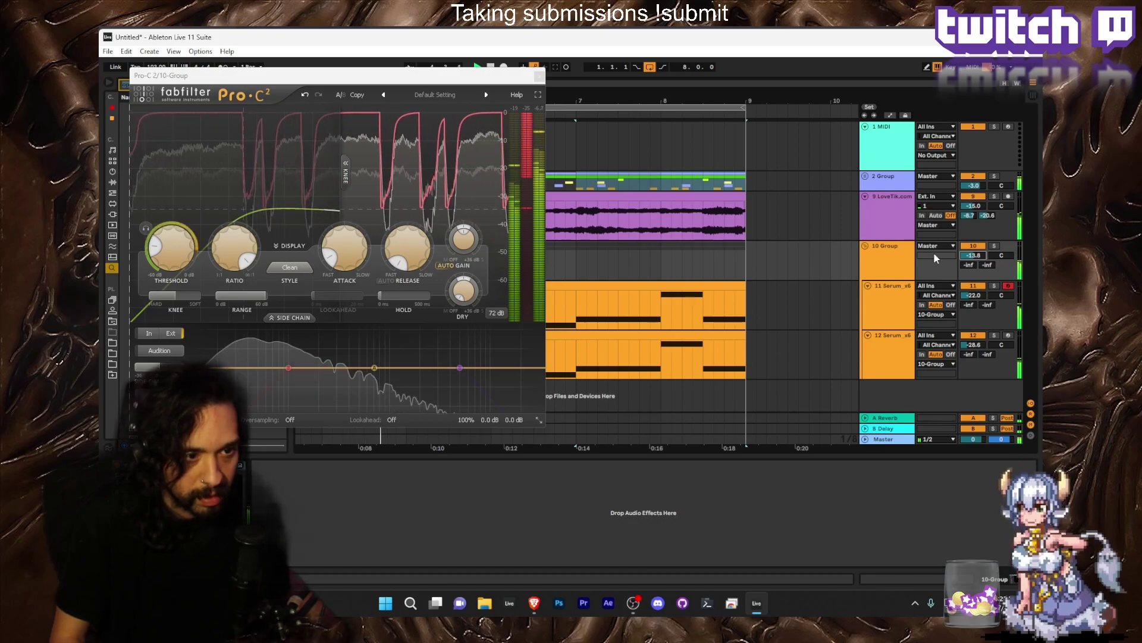
left_click(539, 76)
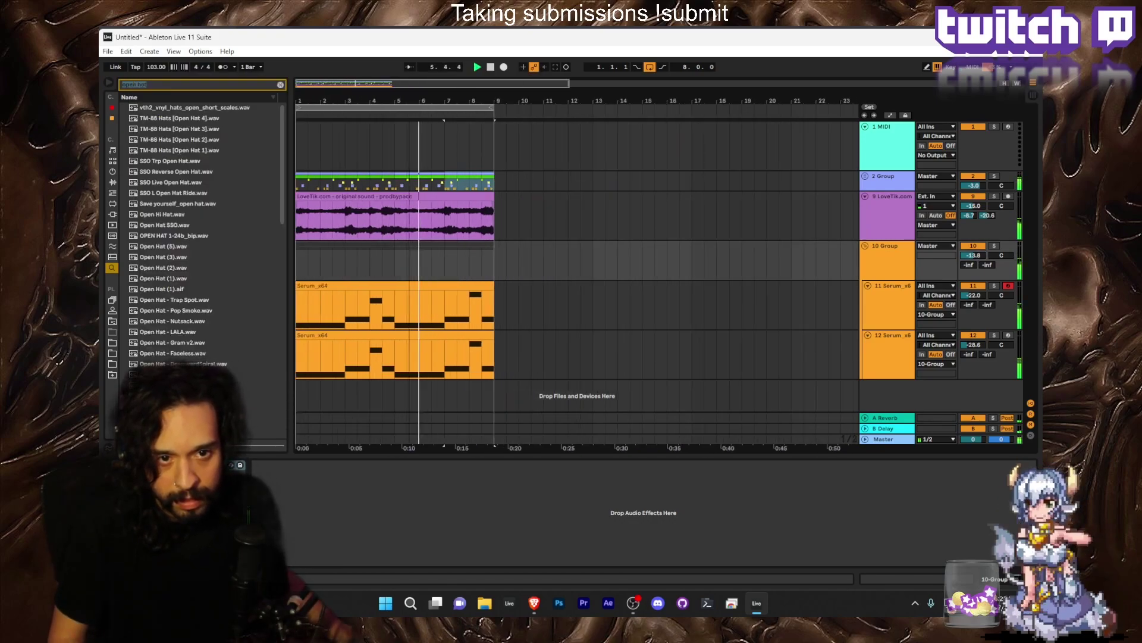
Lower the Auto Filter cutoff frequency on the second Serum track to 582 Hz.
key("Tab")
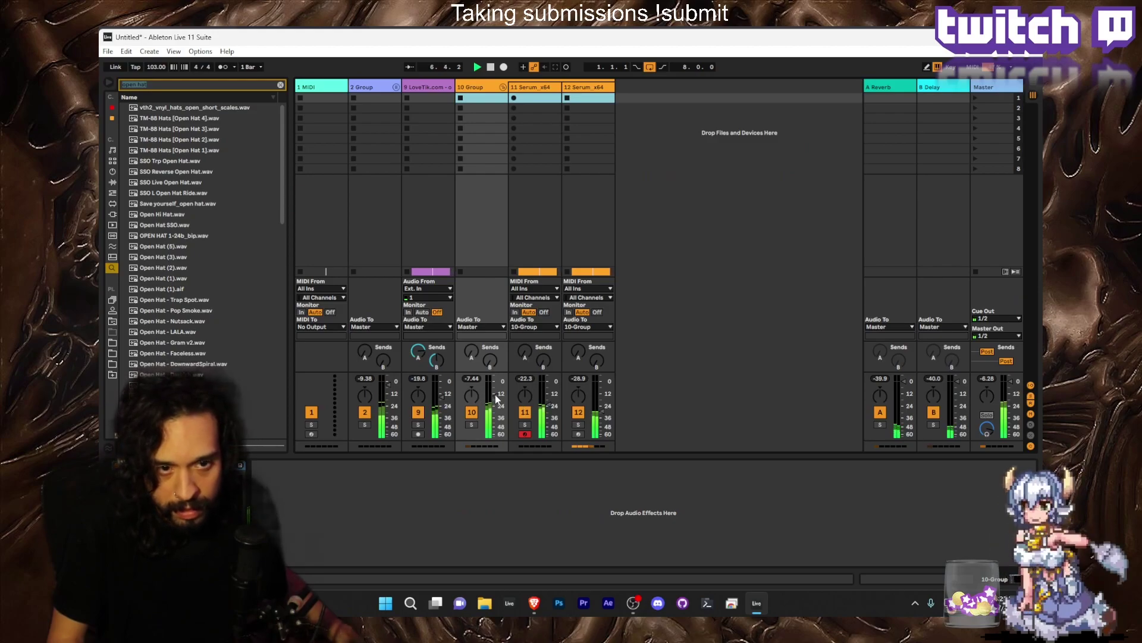
left_click(599, 89)
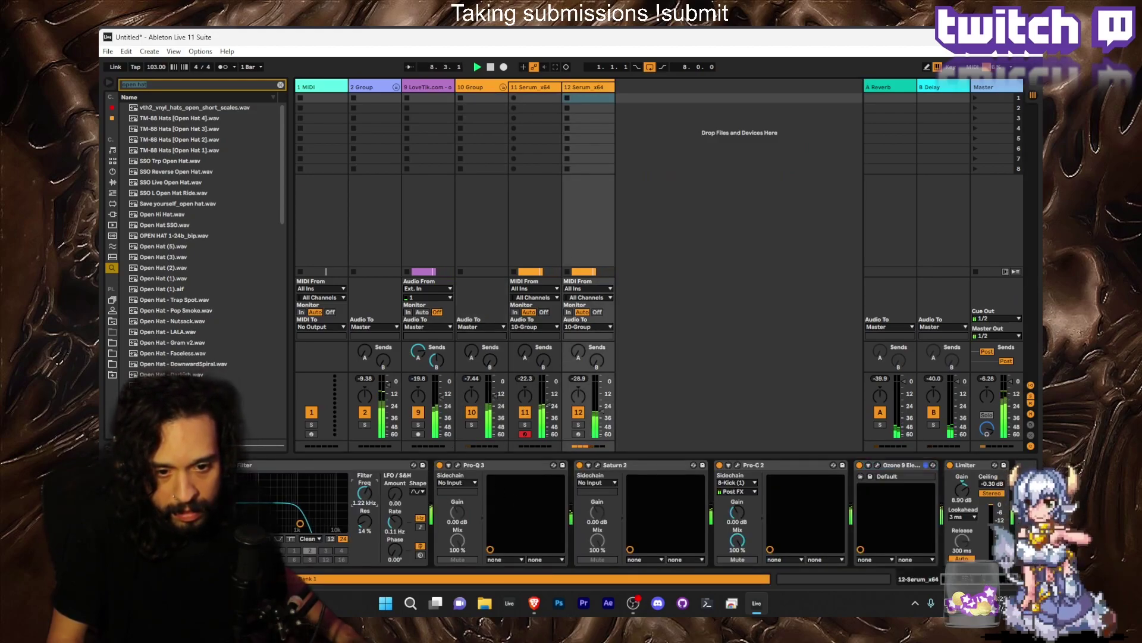
left_click_drag(365, 494, 365, 498)
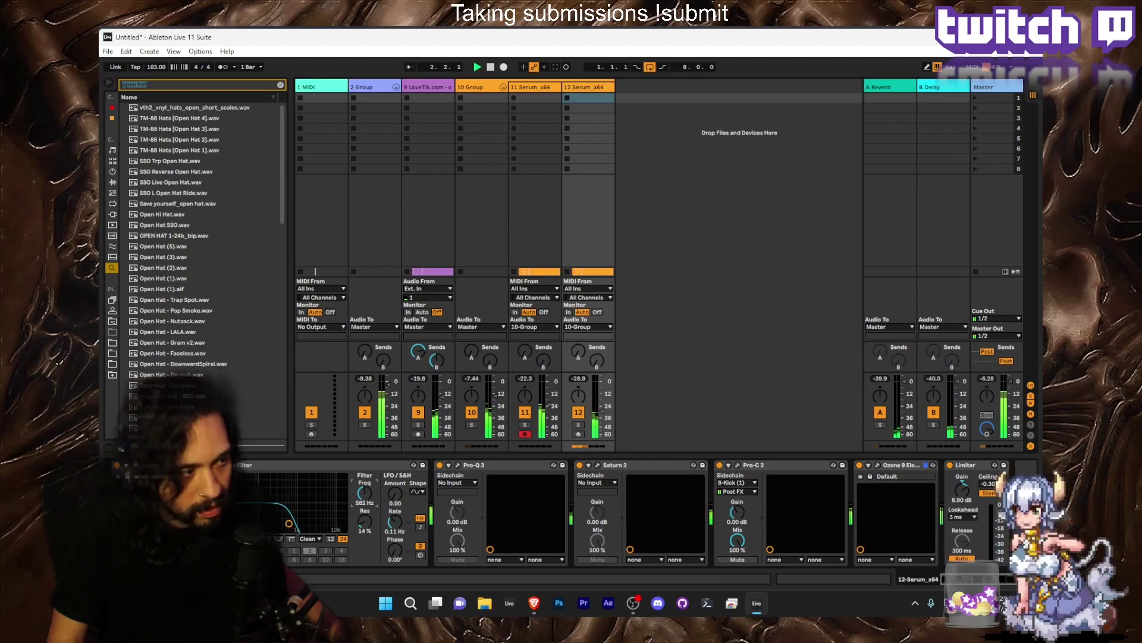
Find a crash sample and place TM-88 Cymbal [Reverb].wav at bar 1 on a new track in the arrangement.
left_click(1002, 152)
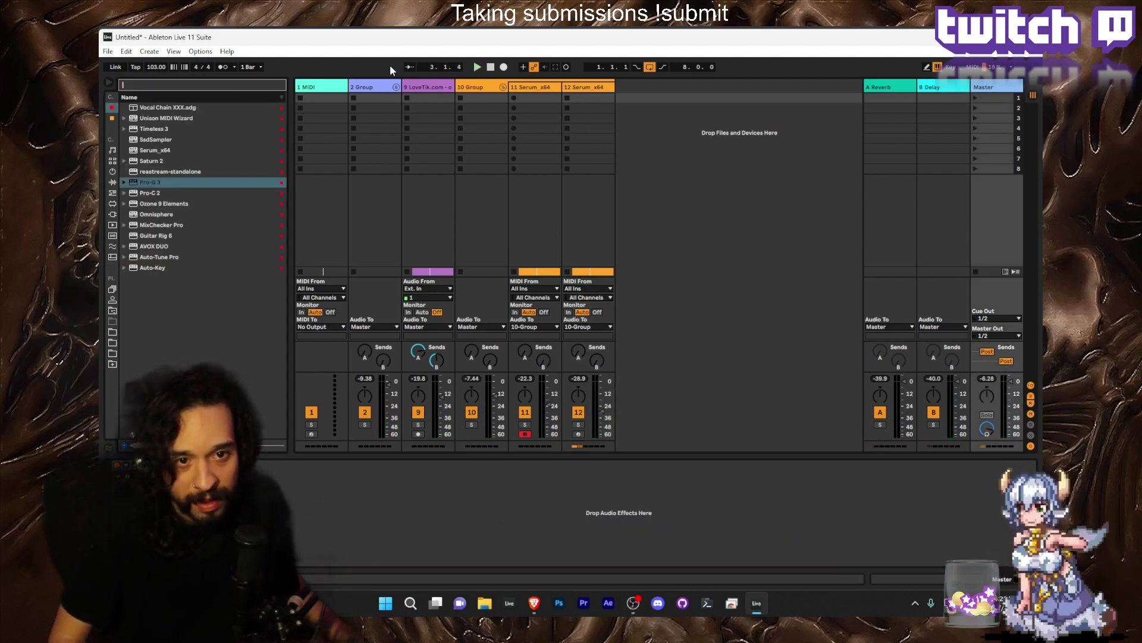
key("Tab")
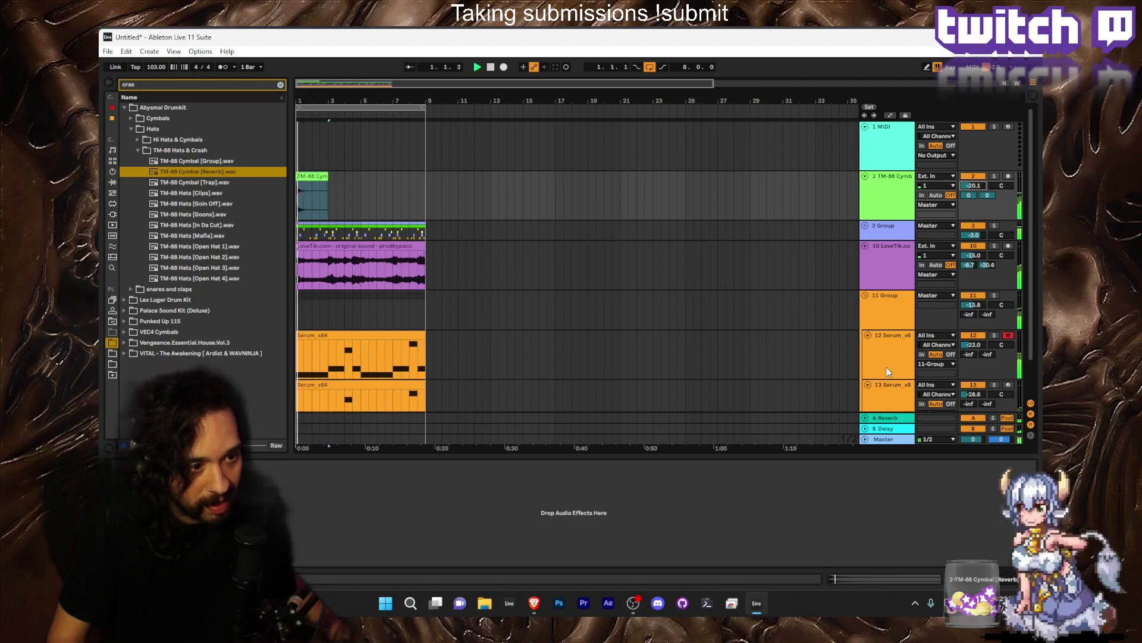
Run the Master Assistant of Ozone 9 Elements on the master track and accept its suggested Equalizer and Maximizer settings.
left_click(886, 429)
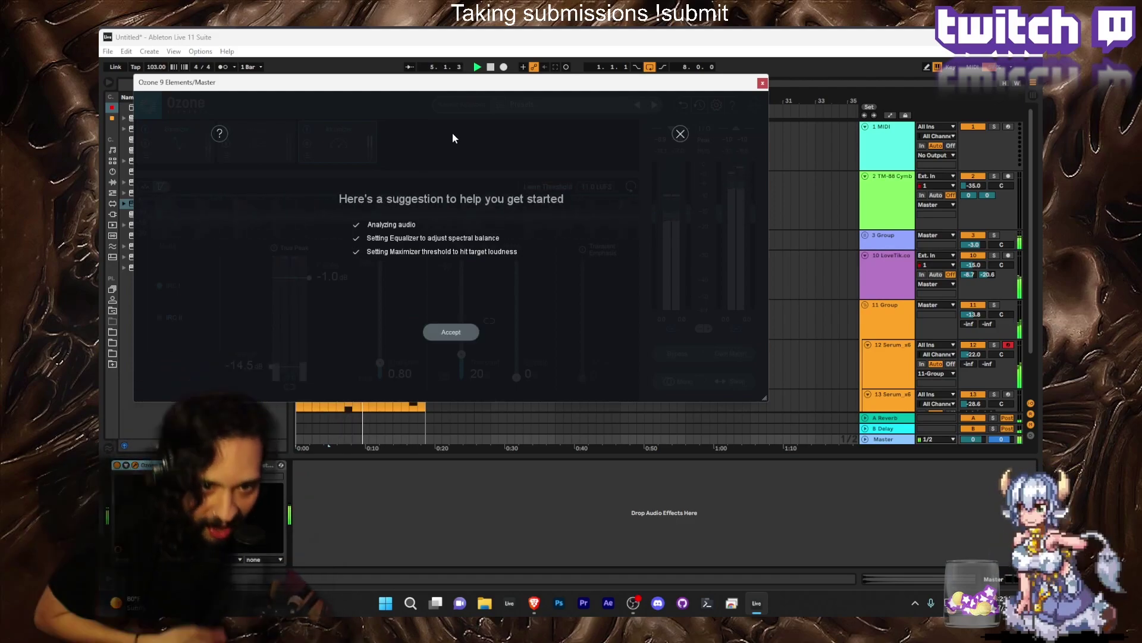
left_click(430, 335)
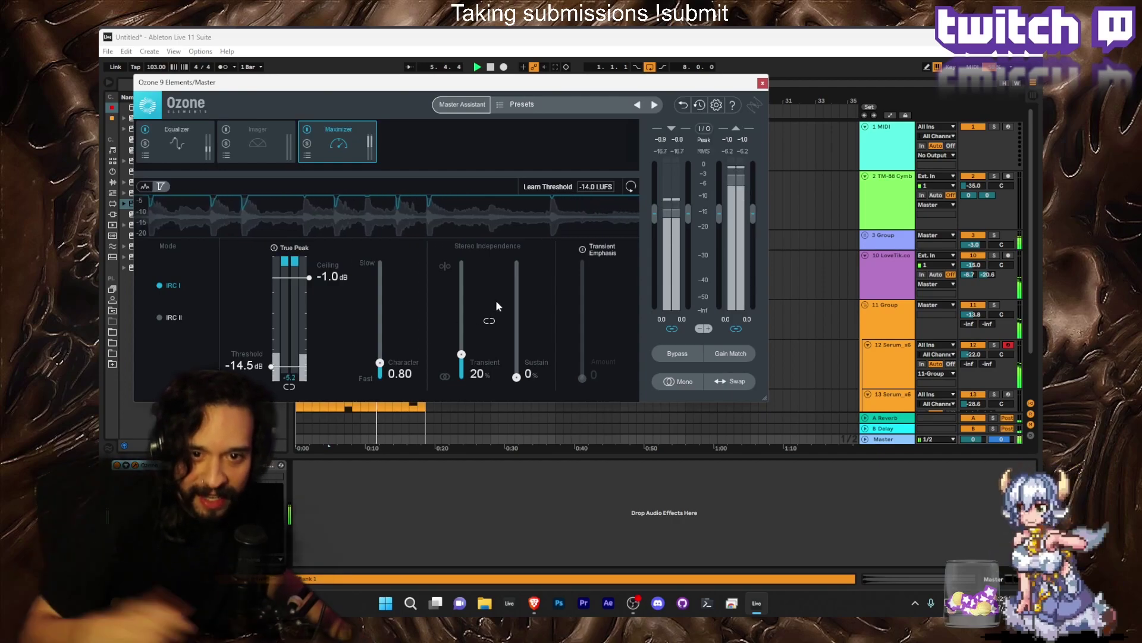